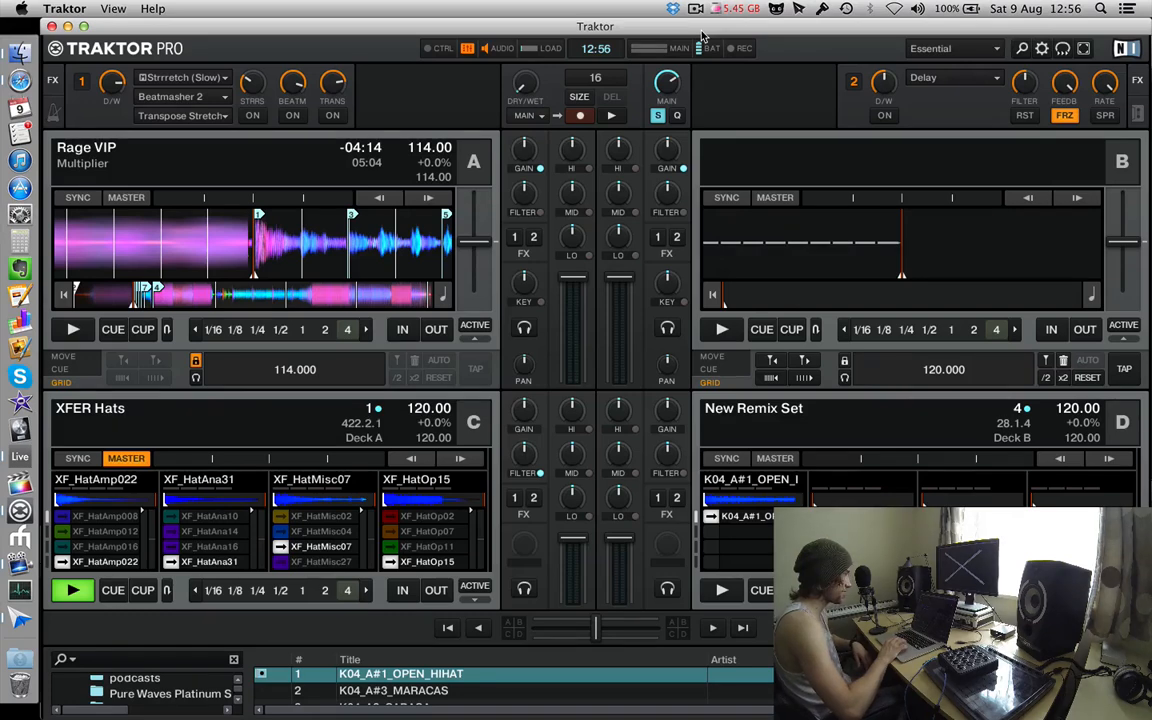
Stop playback on deck C and open the Controller Manager preferences.
left_click(88, 591)
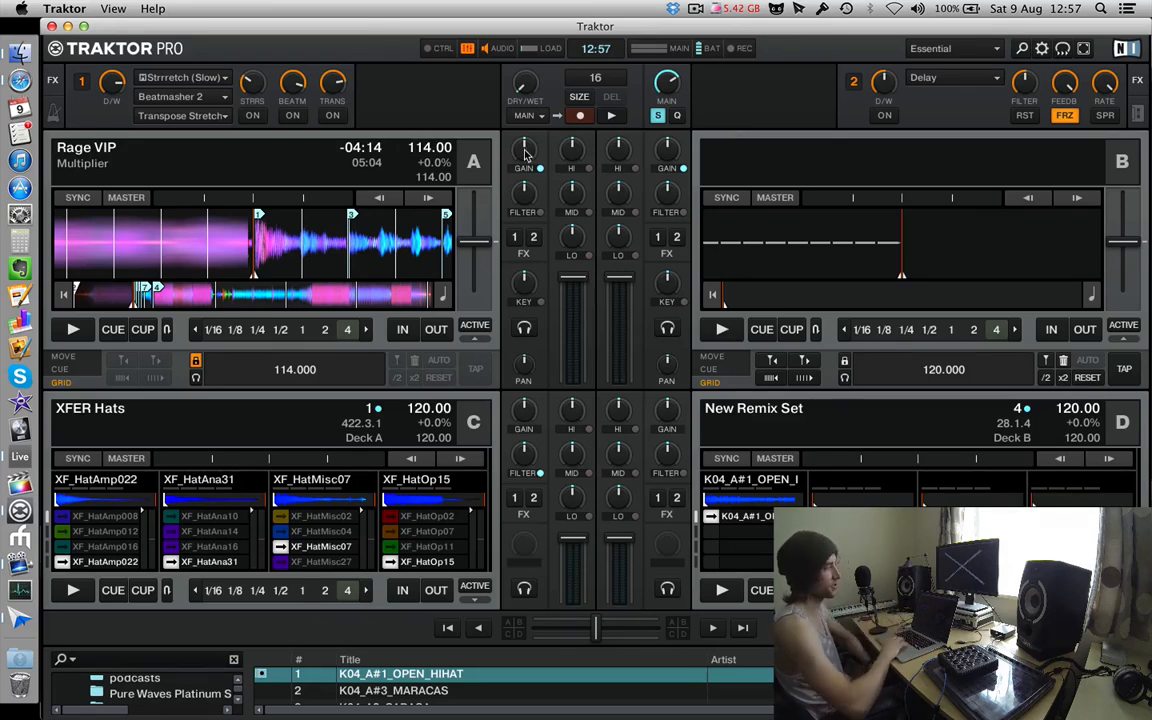
left_click(1041, 49)
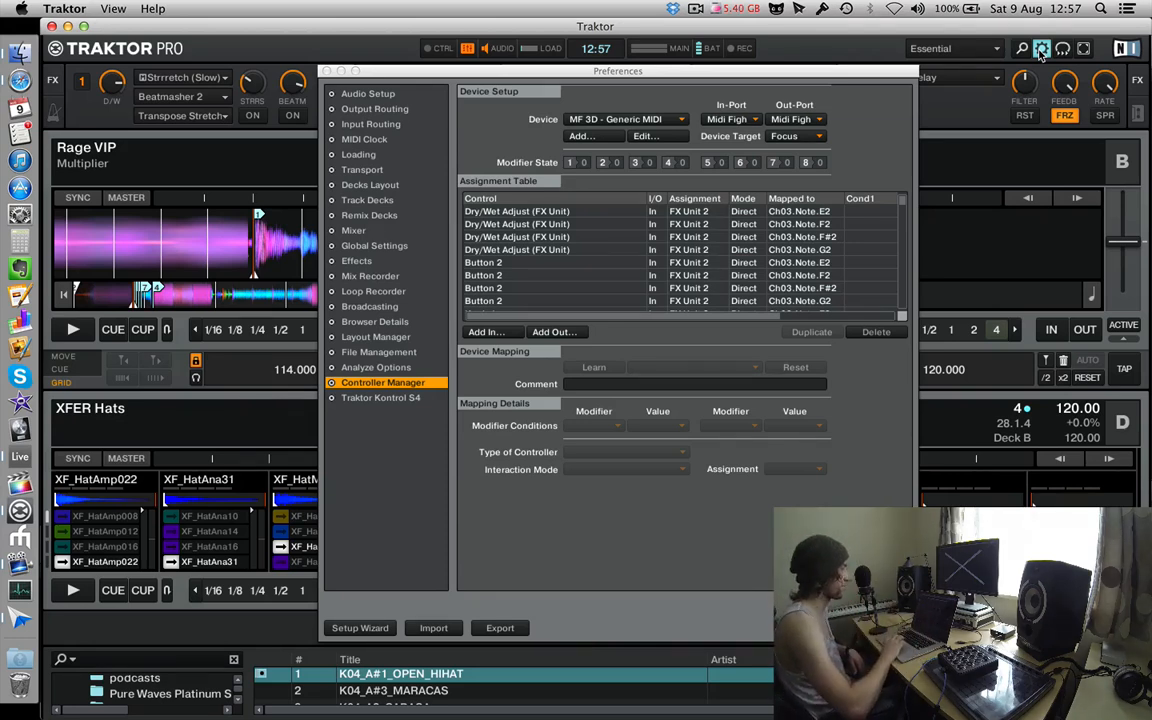
left_click(371, 323)
left_click(390, 383)
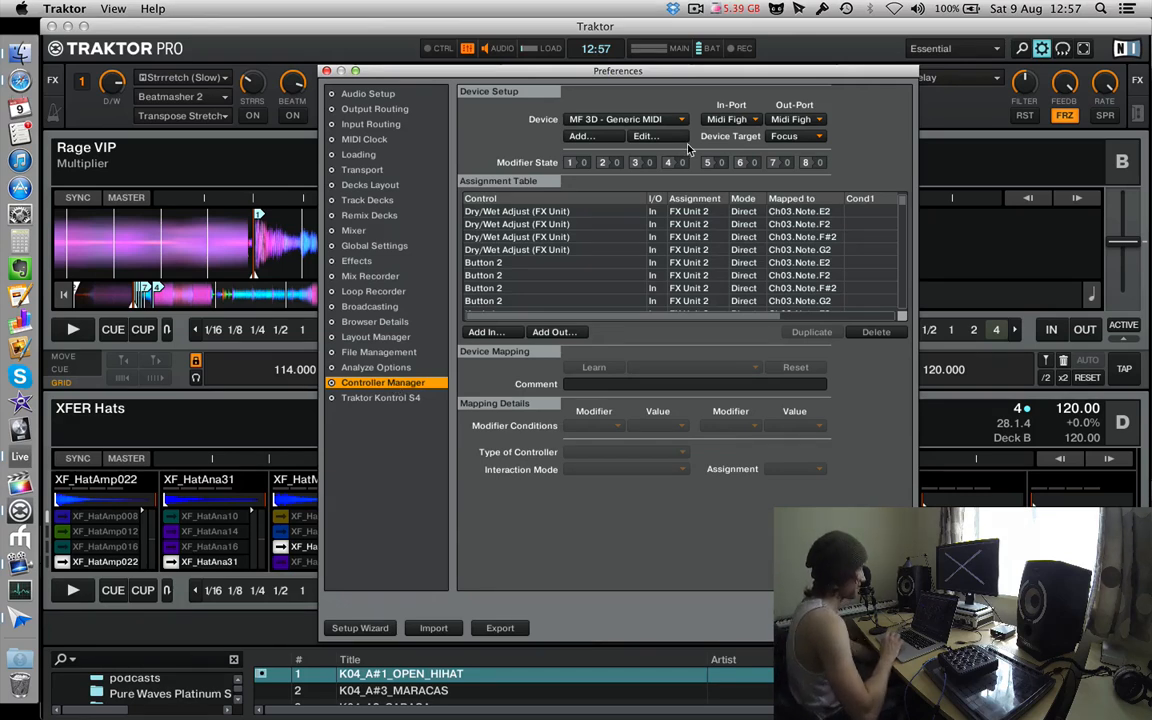
Examine the assignment table of the MF 3D - Generic MIDI device.
left_click(593, 122)
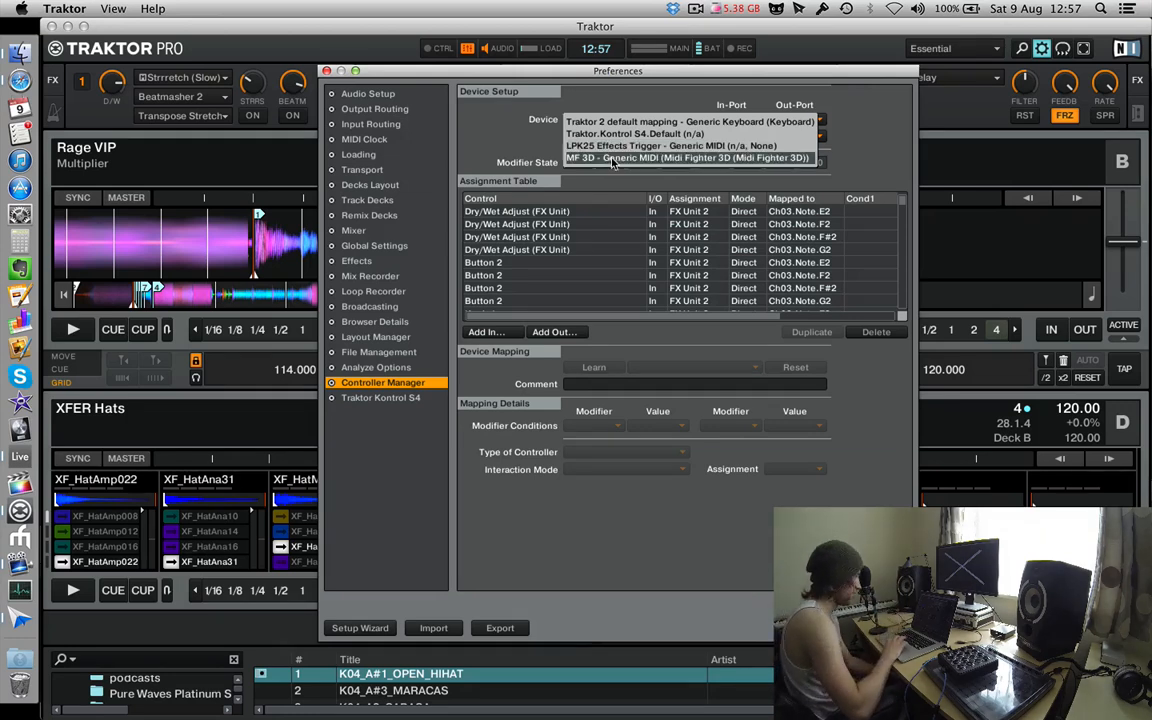
left_click(608, 158)
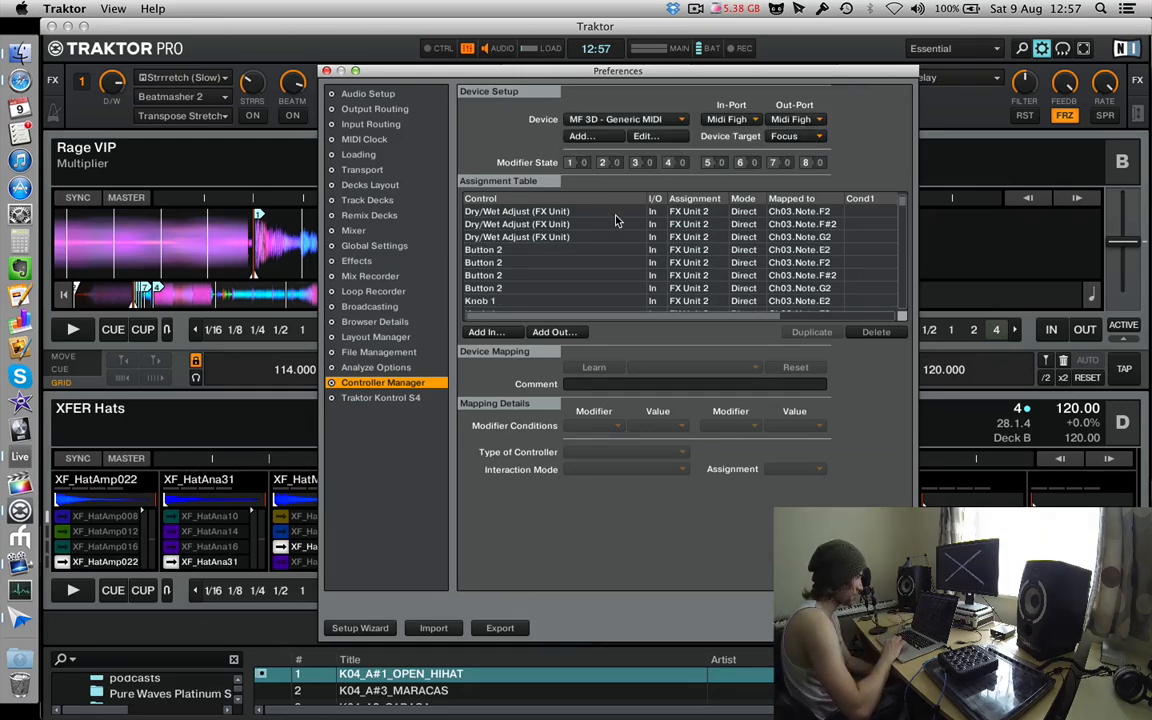
scroll(616, 220, "down", 10)
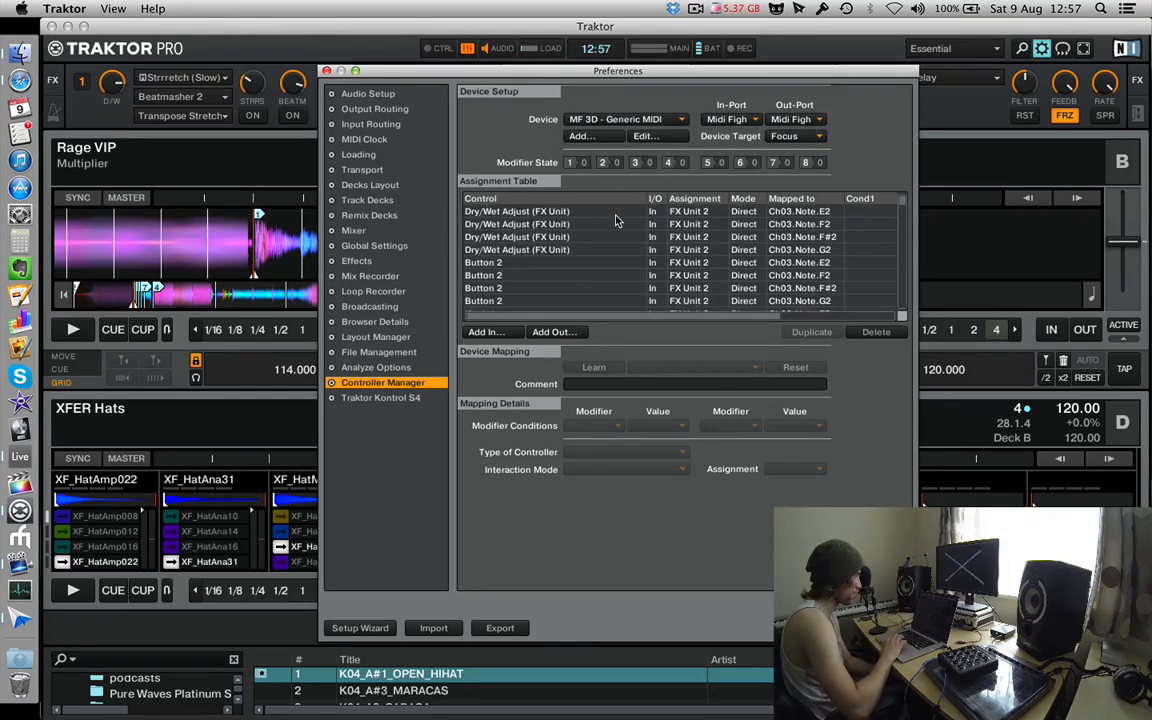
scroll(605, 260, "up", 10)
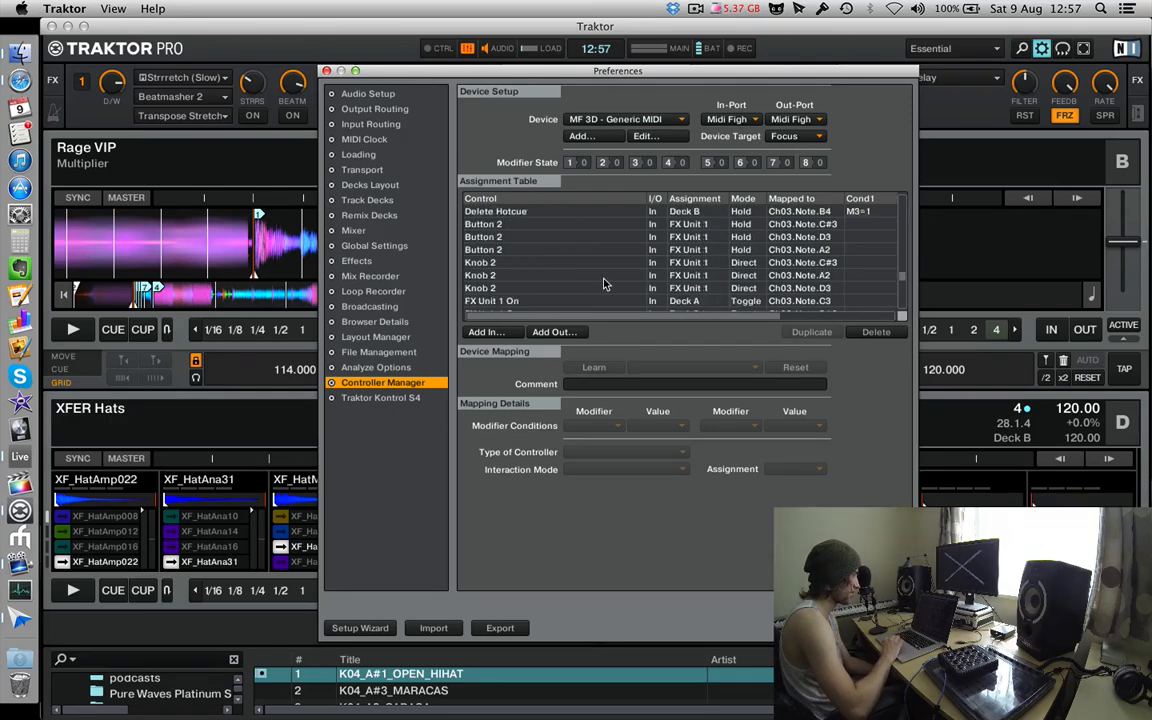
scroll(605, 284, "down", 10)
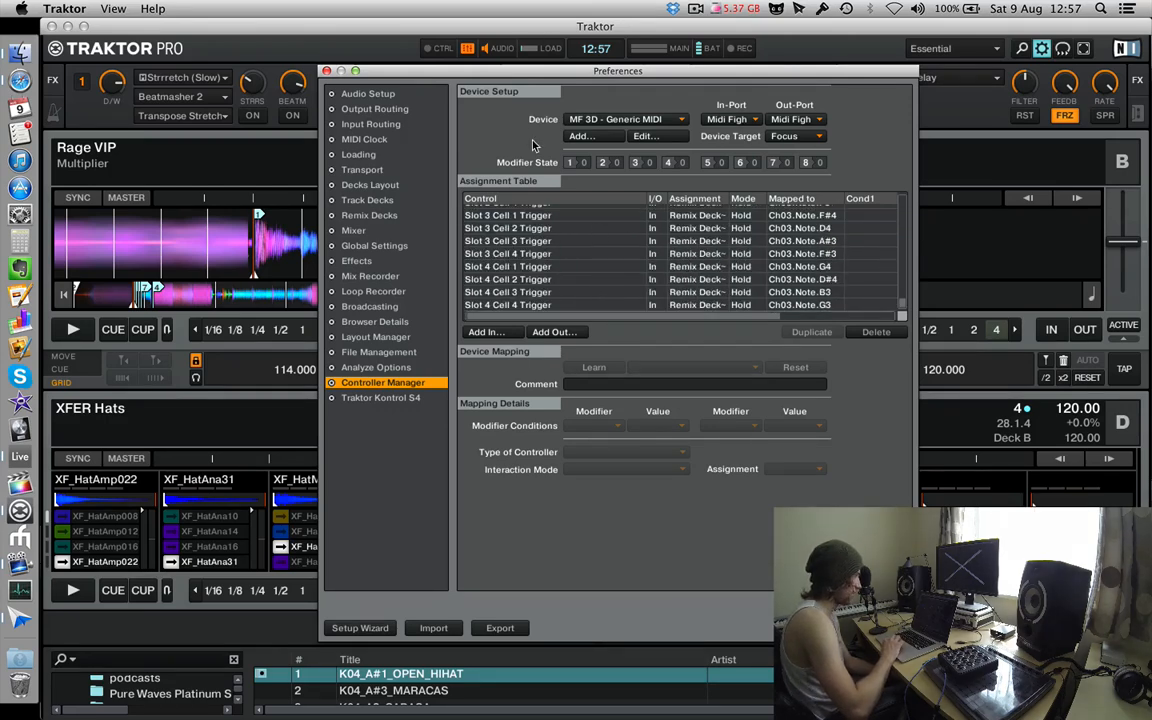
Add a Generic MIDI device with its in-port and out-port set to Midi Fighter 3D.
left_click(596, 140)
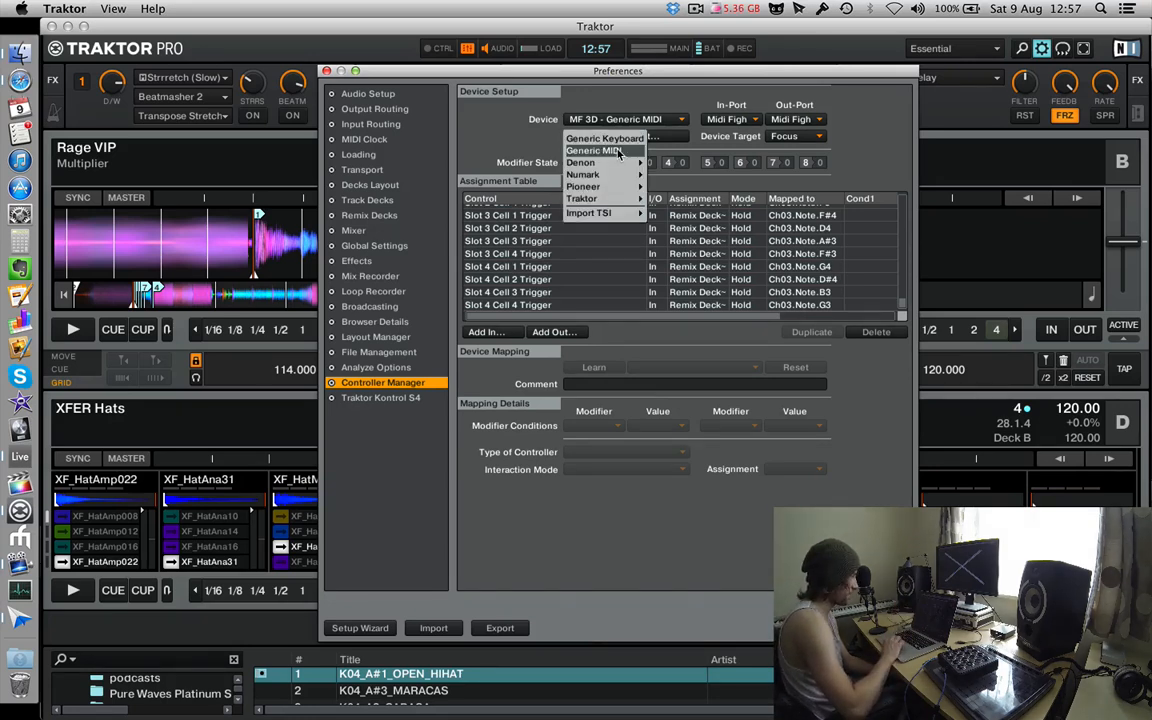
left_click(596, 150)
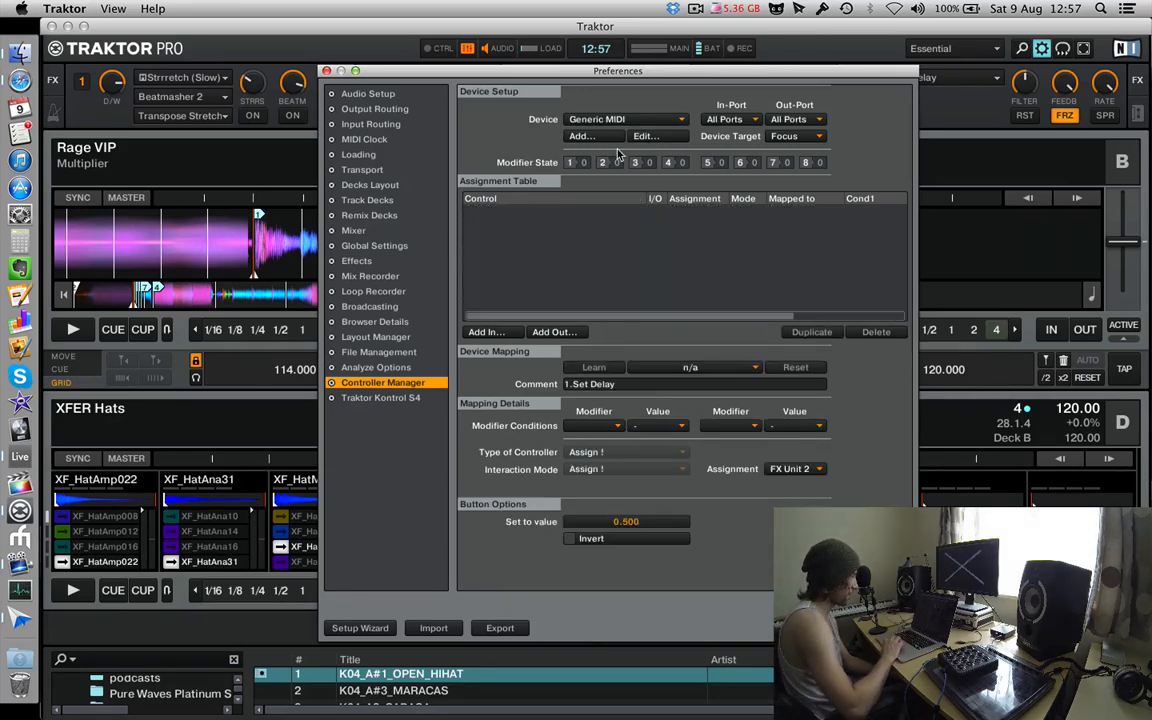
left_click(728, 119)
left_click(742, 137)
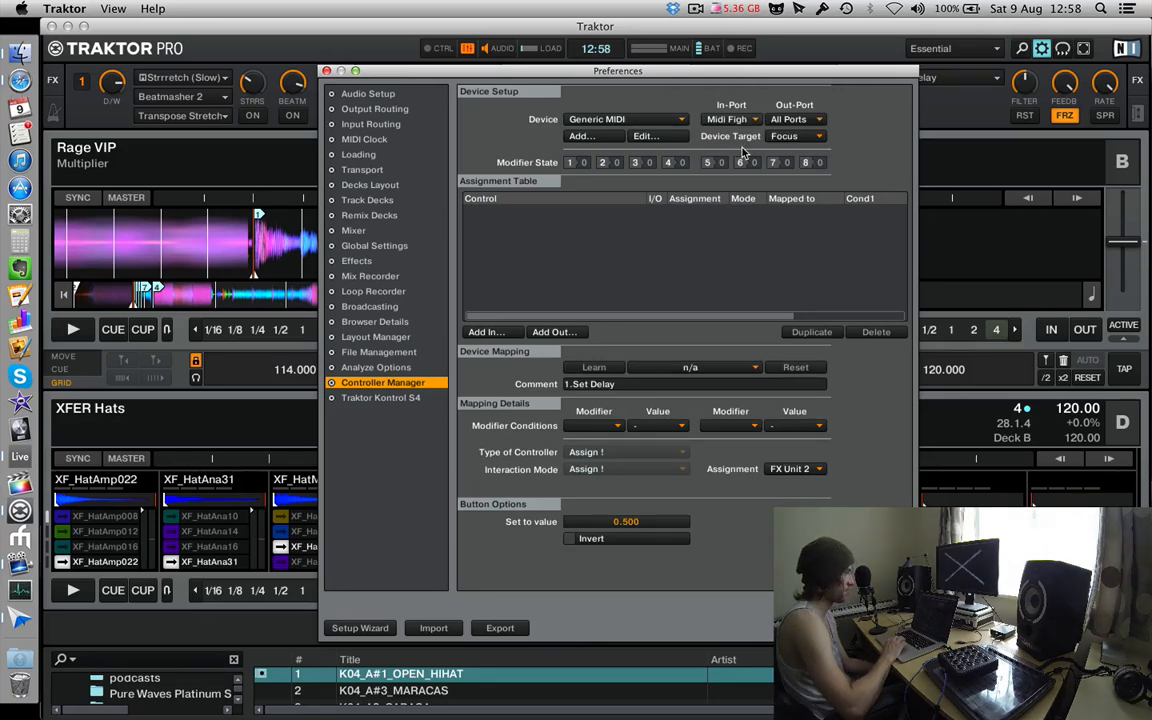
left_click(795, 119)
left_click(806, 146)
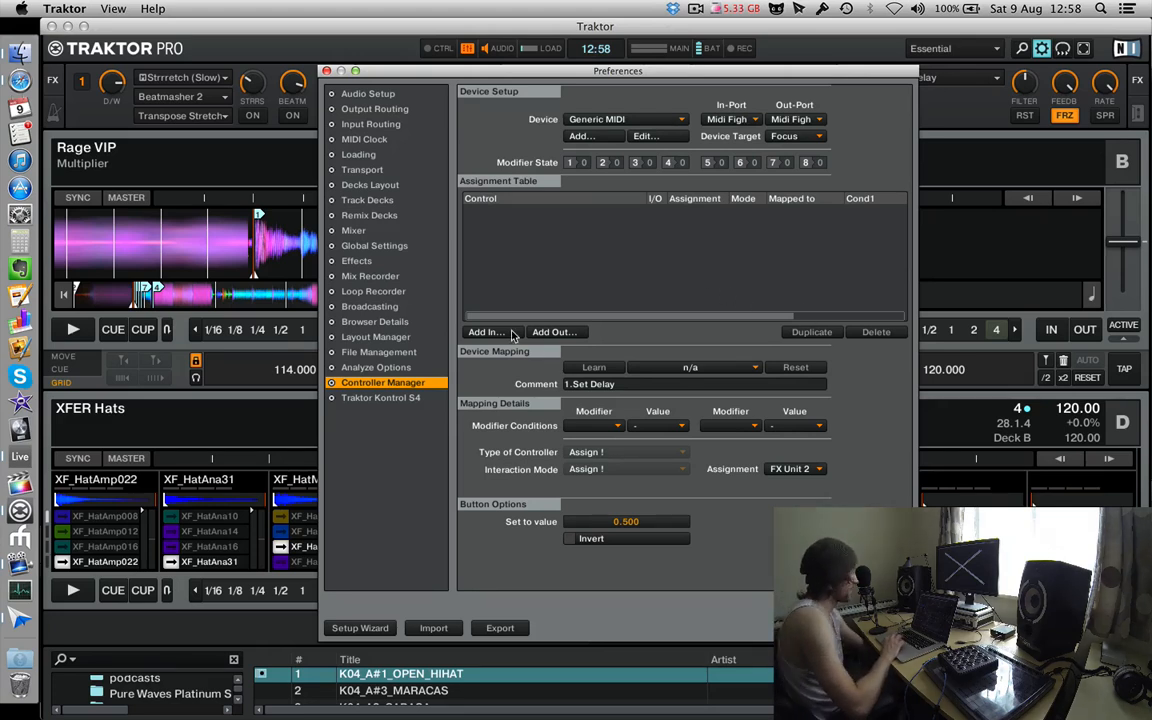
Add the Remix Deck direct-mapping input Slot 1 Cell 1 Trigger and assign it to Remix Deck D.
left_click_drag(718, 78, 483, 64)
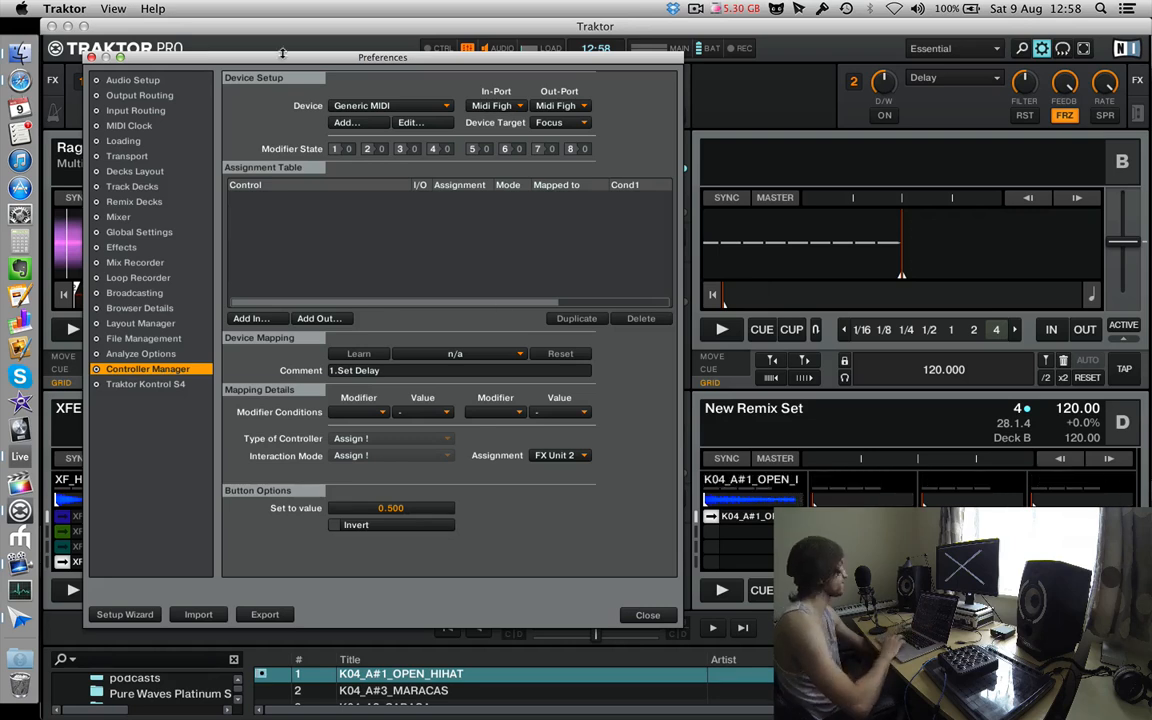
left_click(250, 318)
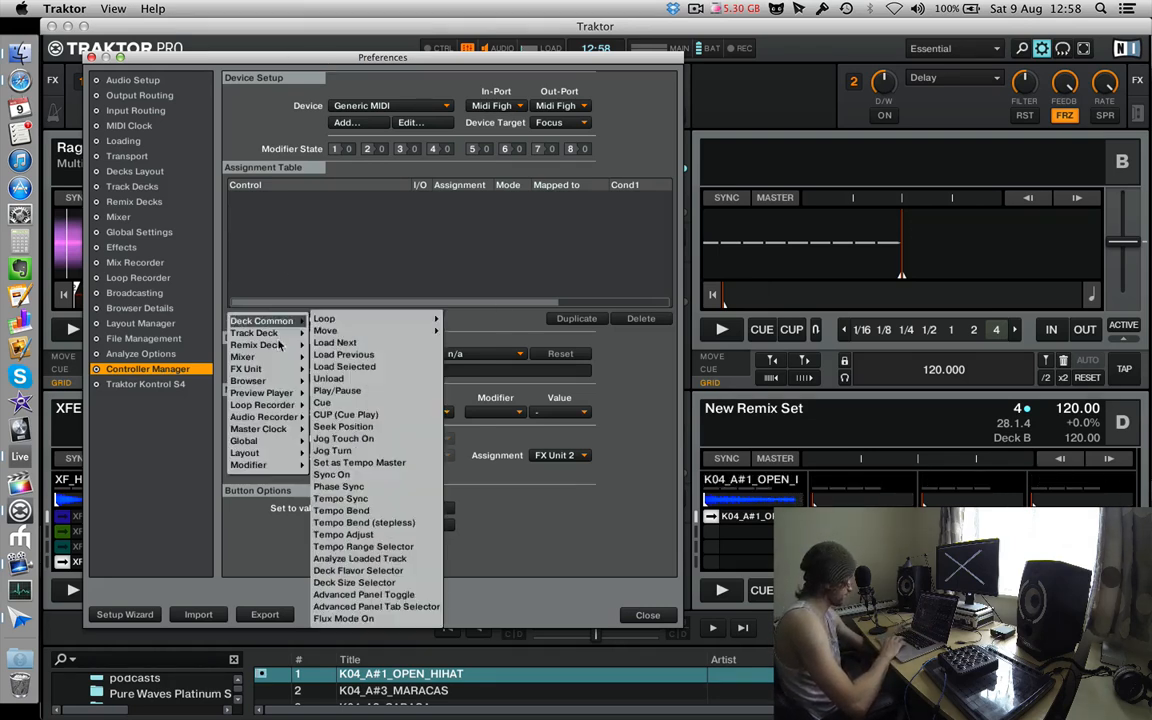
mouse_move(256, 345)
mouse_move(347, 362)
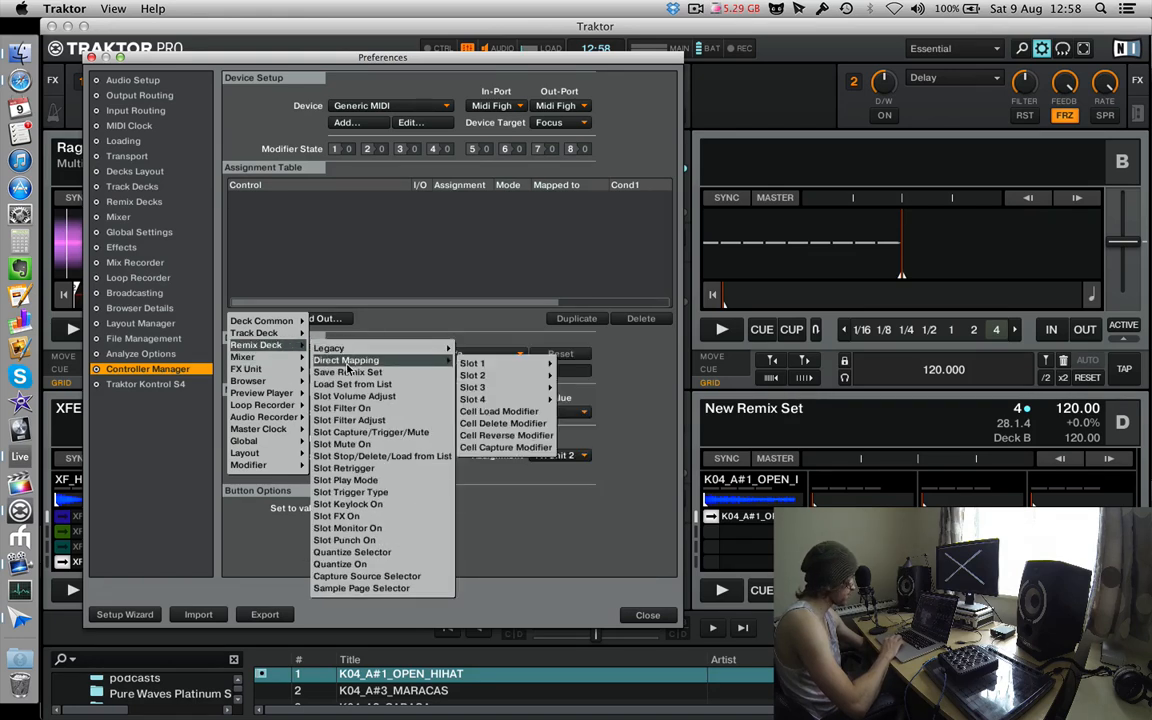
mouse_move(487, 368)
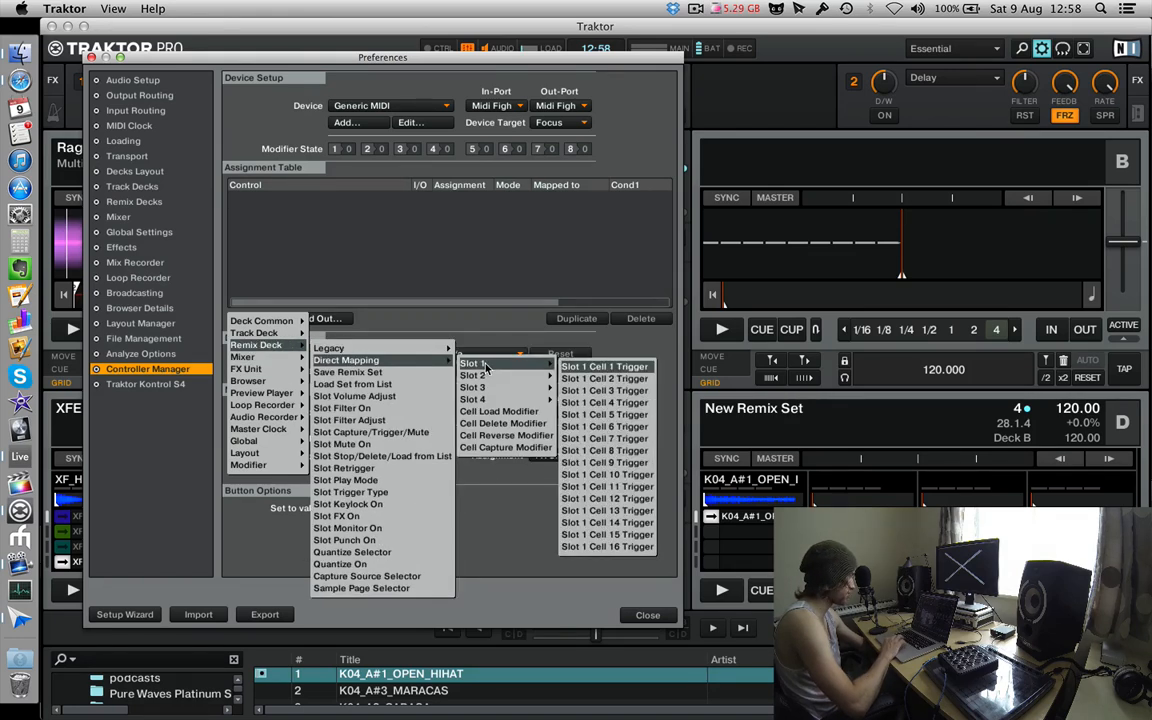
left_click(592, 370)
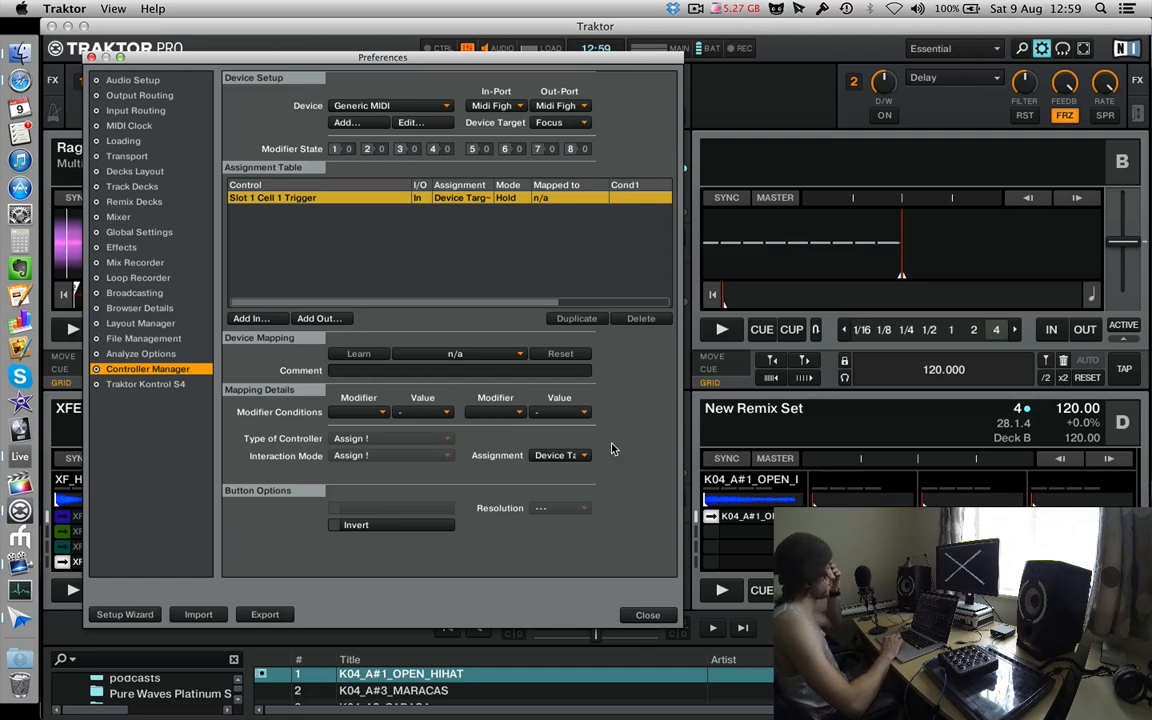
left_click(565, 455)
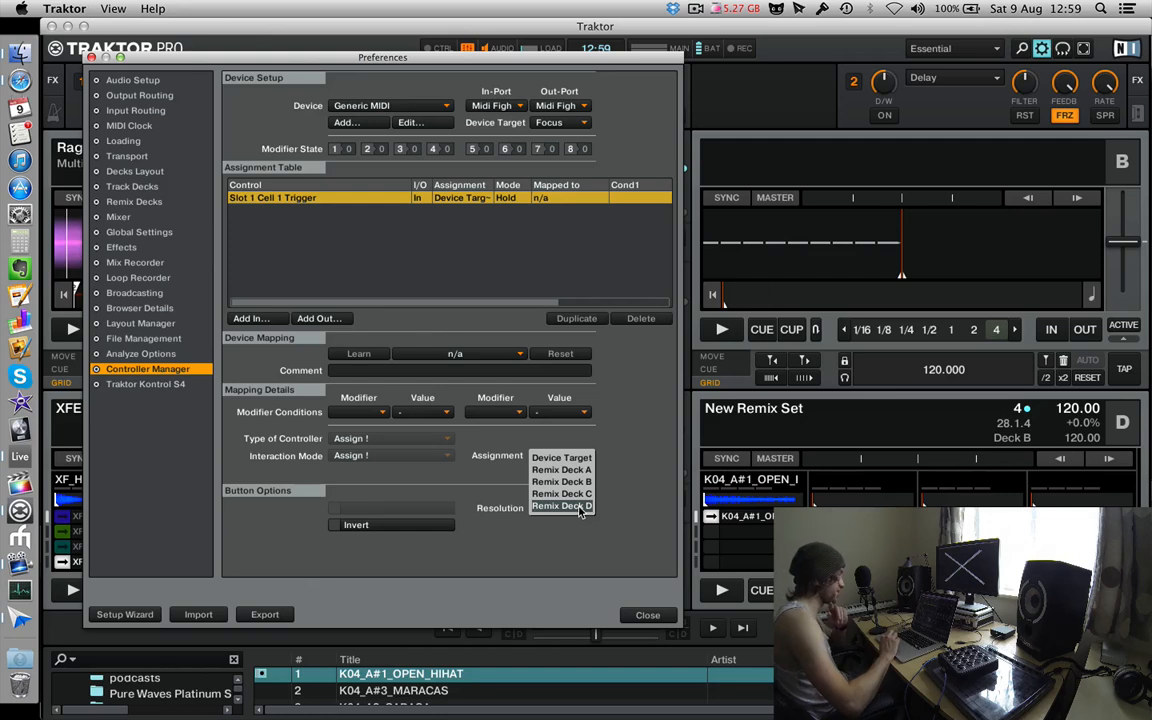
left_click(580, 507)
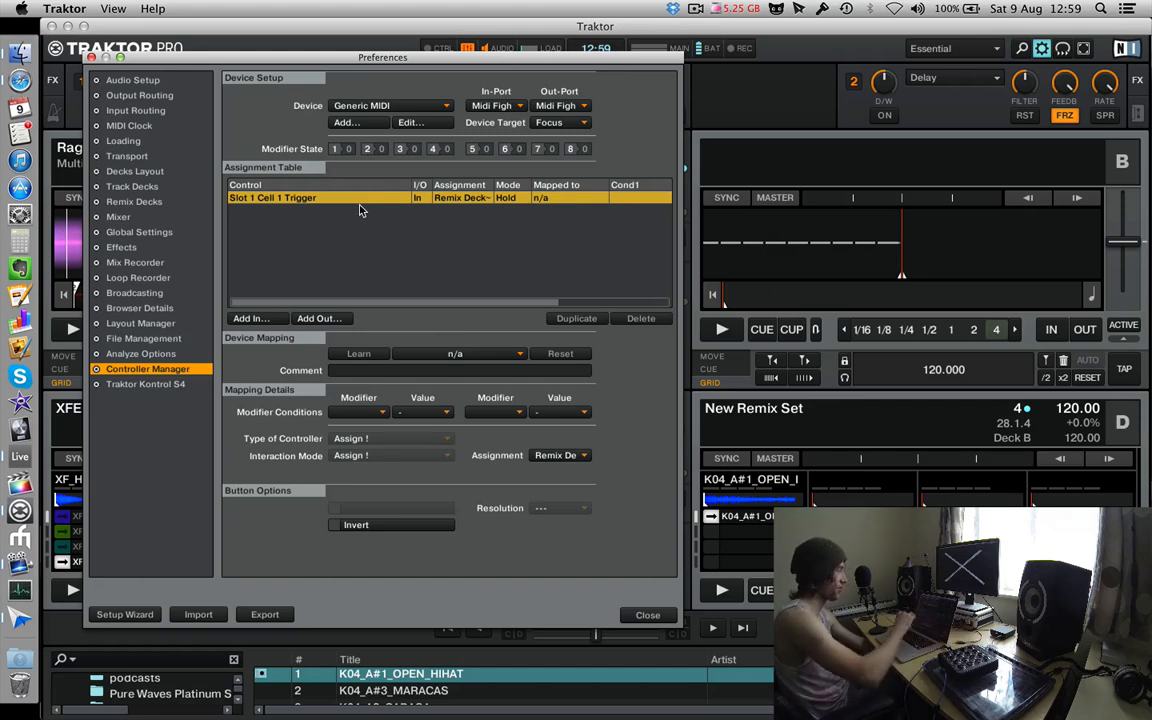
left_click(465, 355)
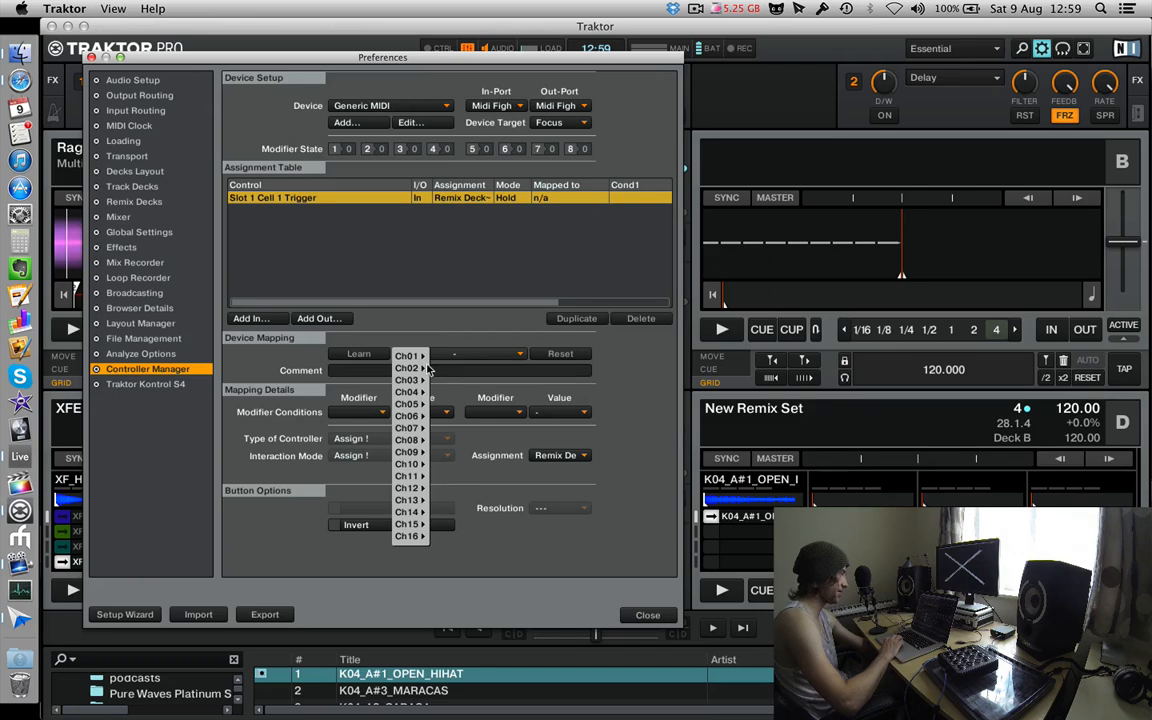
mouse_move(410, 380)
mouse_move(458, 383)
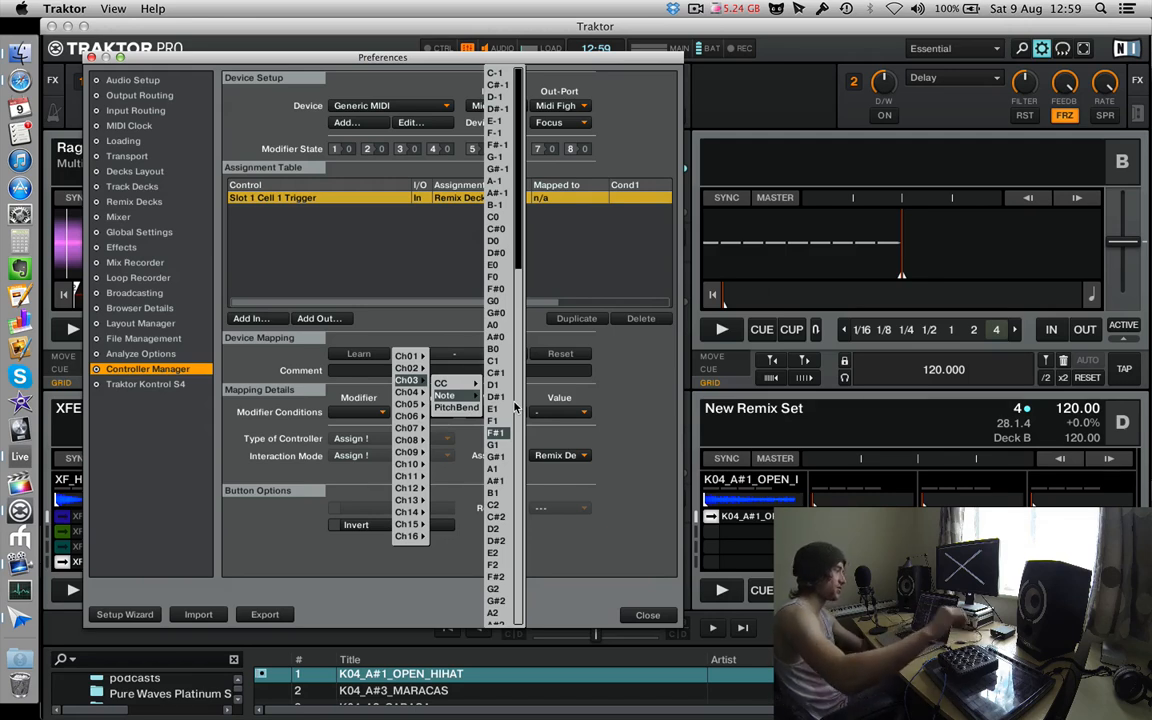
left_click(290, 347)
Map Slot 1 Cell 1 Trigger to Ch03.Note.C7 by learning it from the controller.
left_click(365, 356)
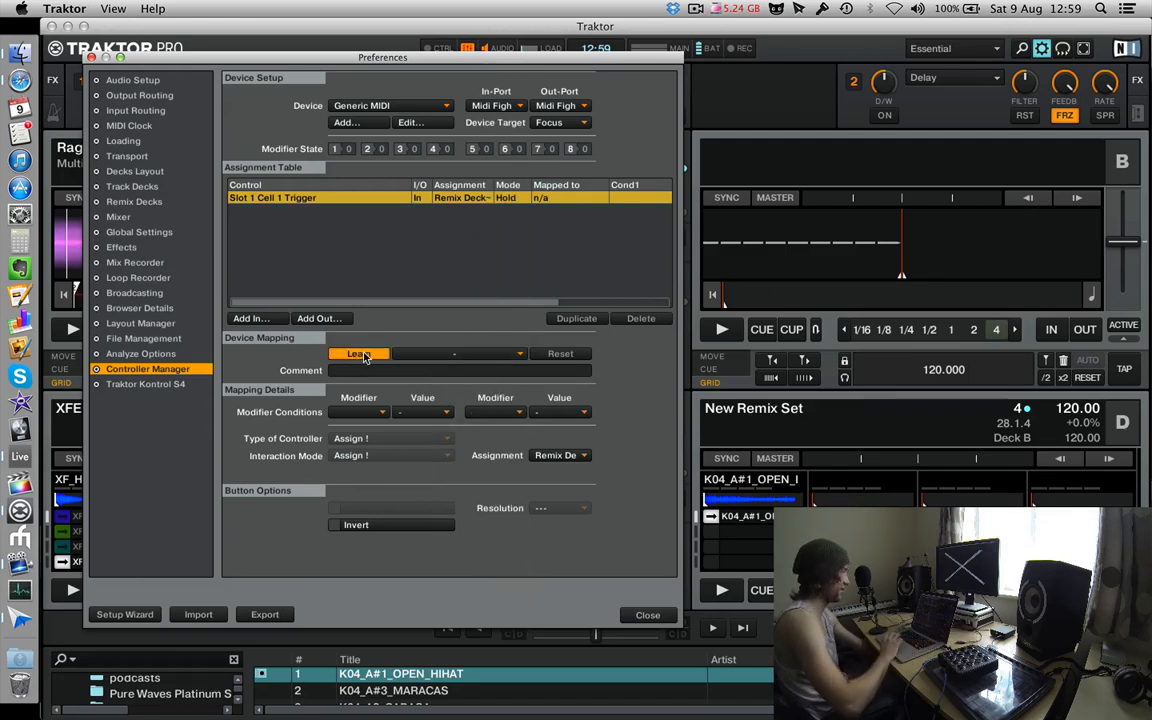
left_click(379, 357)
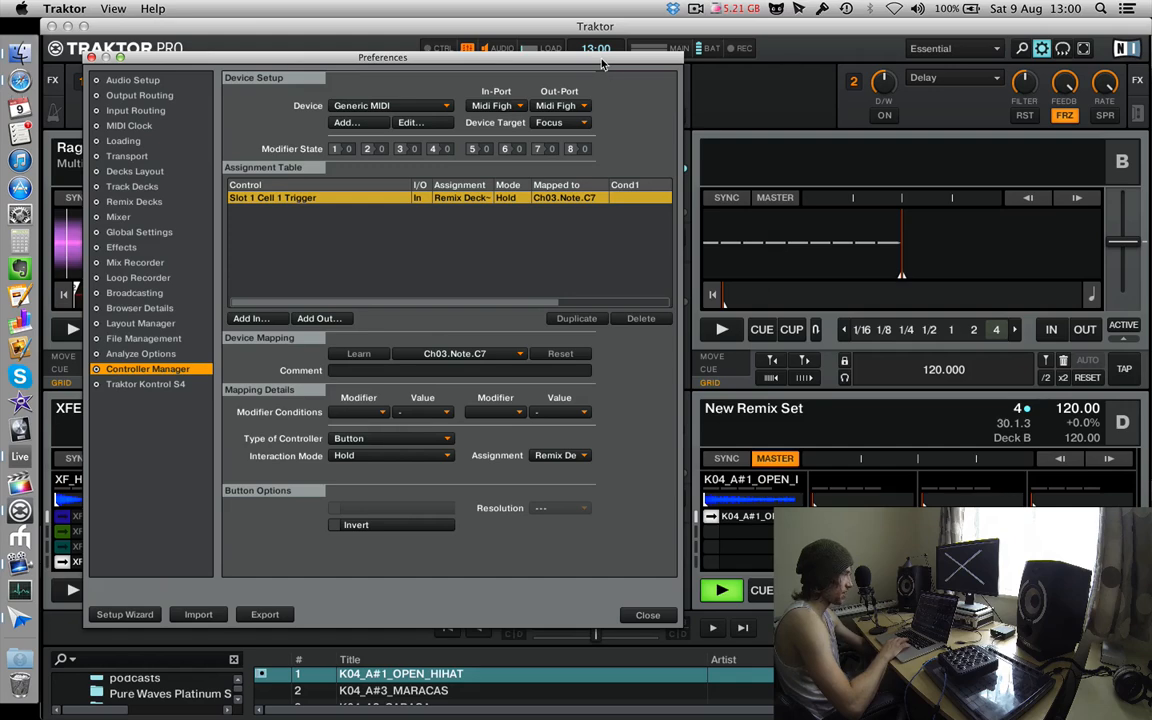
left_click_drag(602, 64, 687, 86)
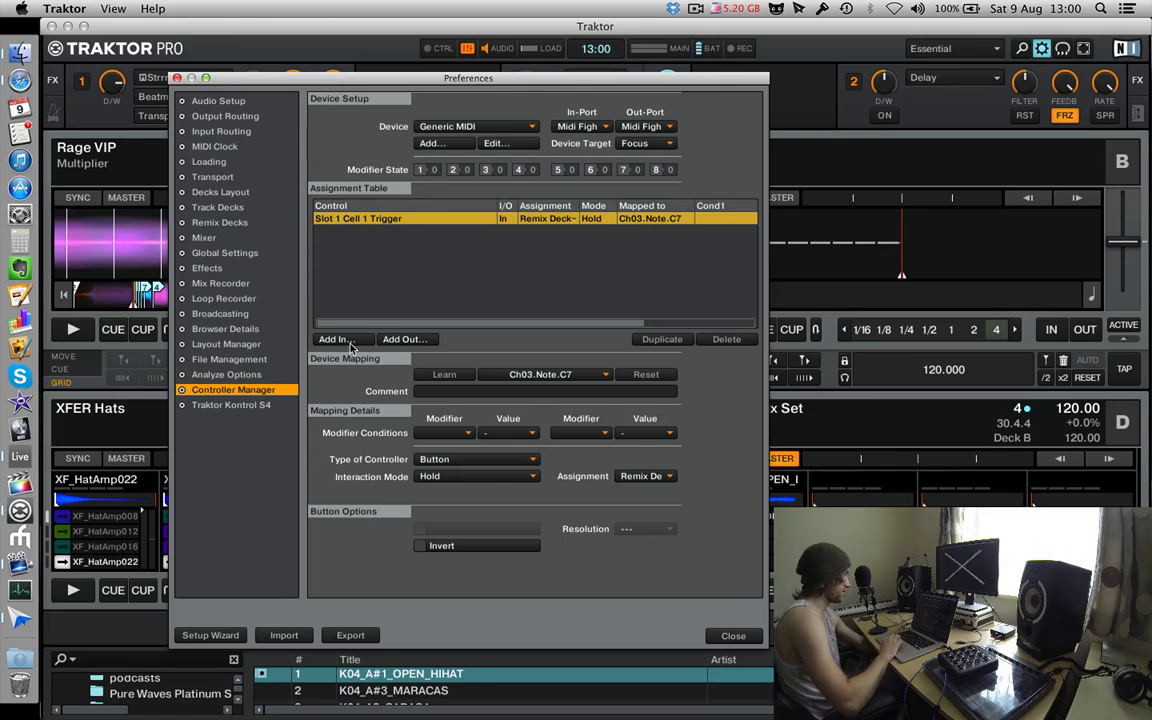
Add the FX Unit input Unit On, assign it to FX Unit 2 and learn Ch03.Note.C6 from the controller.
left_click(336, 339)
mouse_move(359, 359)
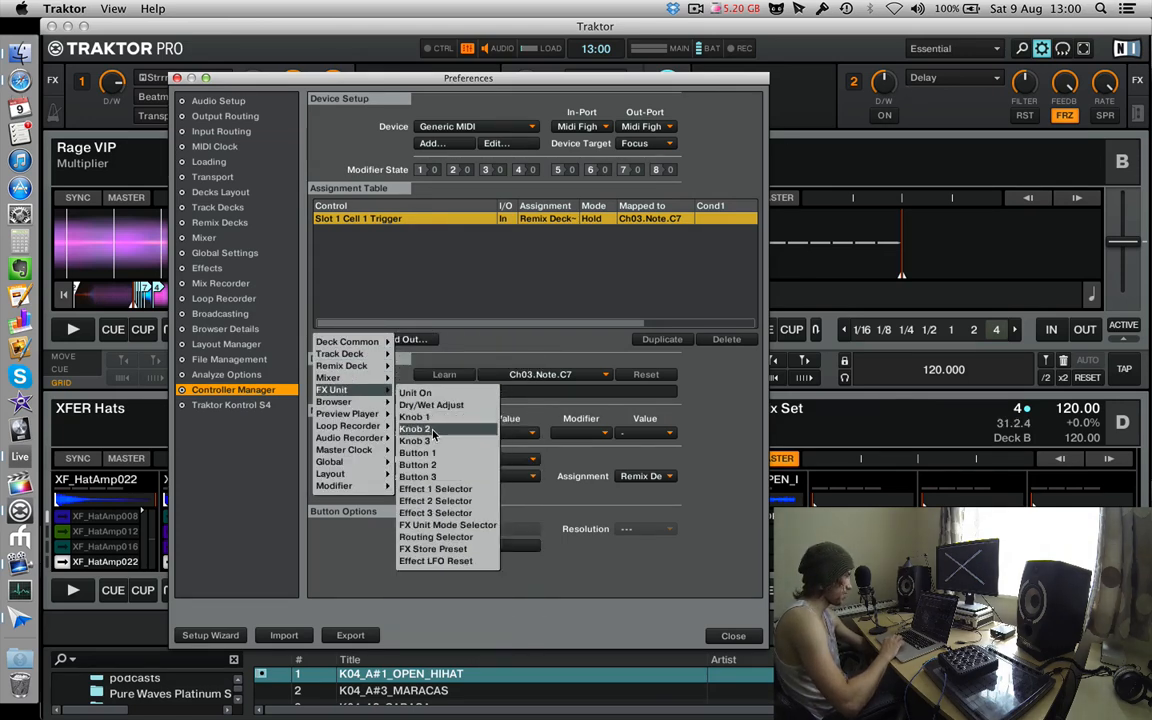
left_click(432, 394)
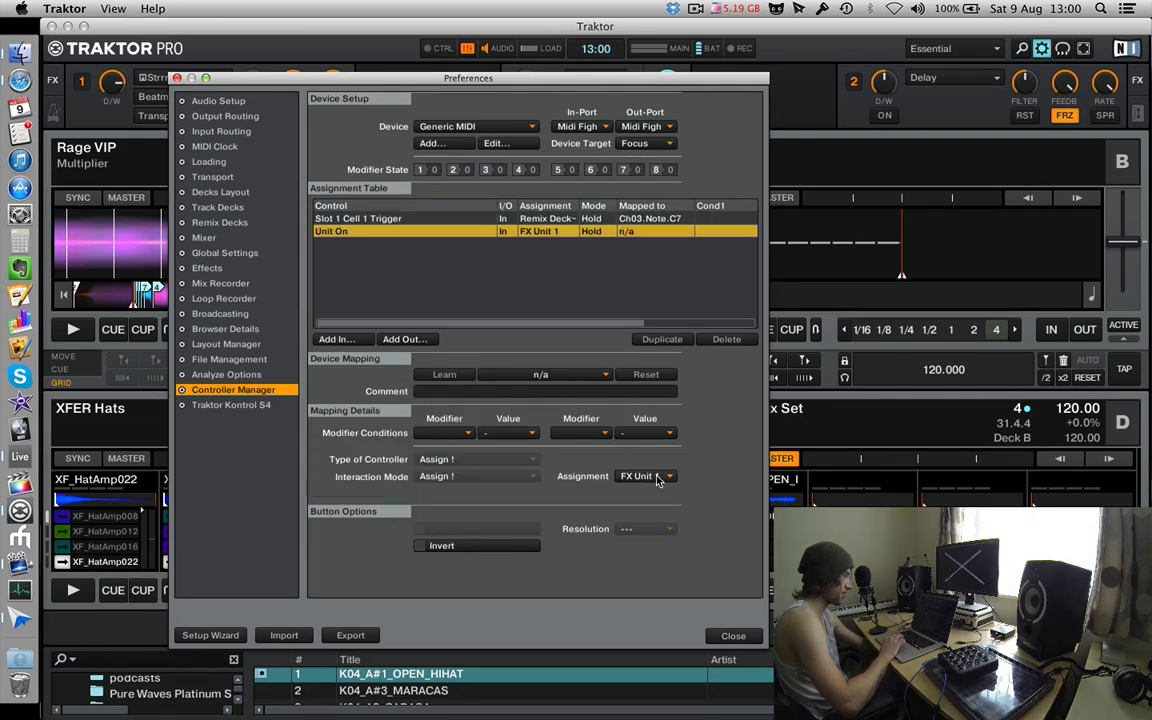
left_click(640, 476)
left_click(643, 490)
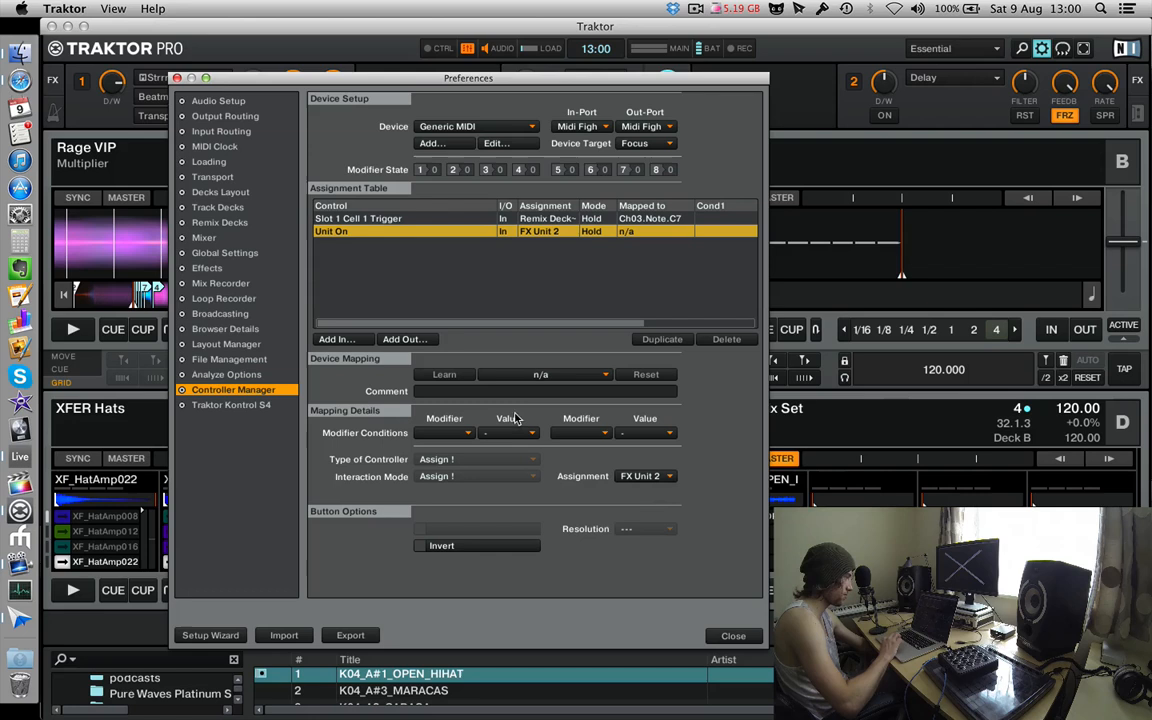
left_click(450, 375)
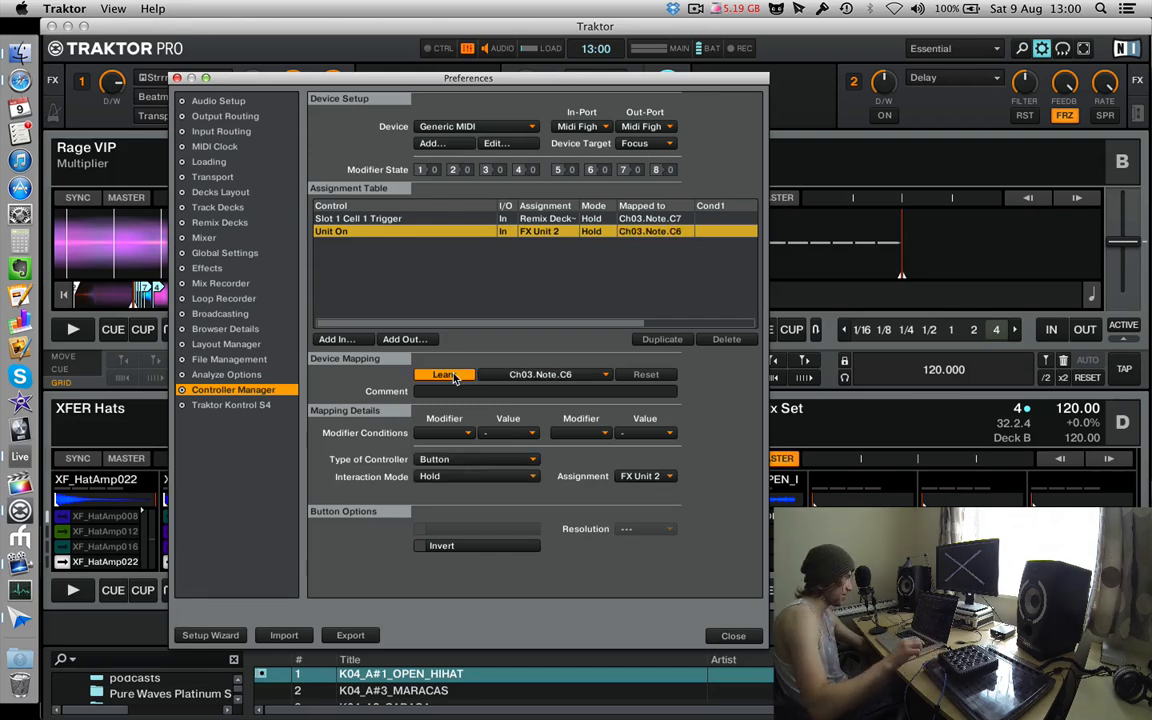
left_click(452, 375)
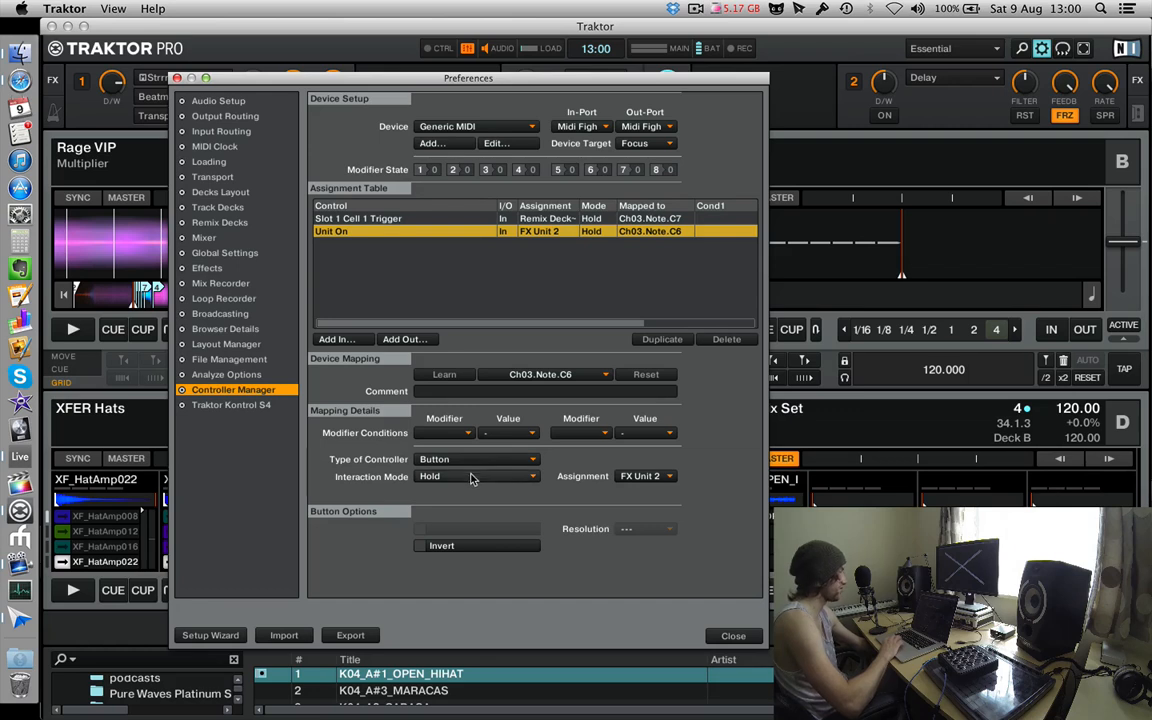
Try the Toggle interaction mode for the Unit On mapping, and settle on Direct.
left_click(458, 481)
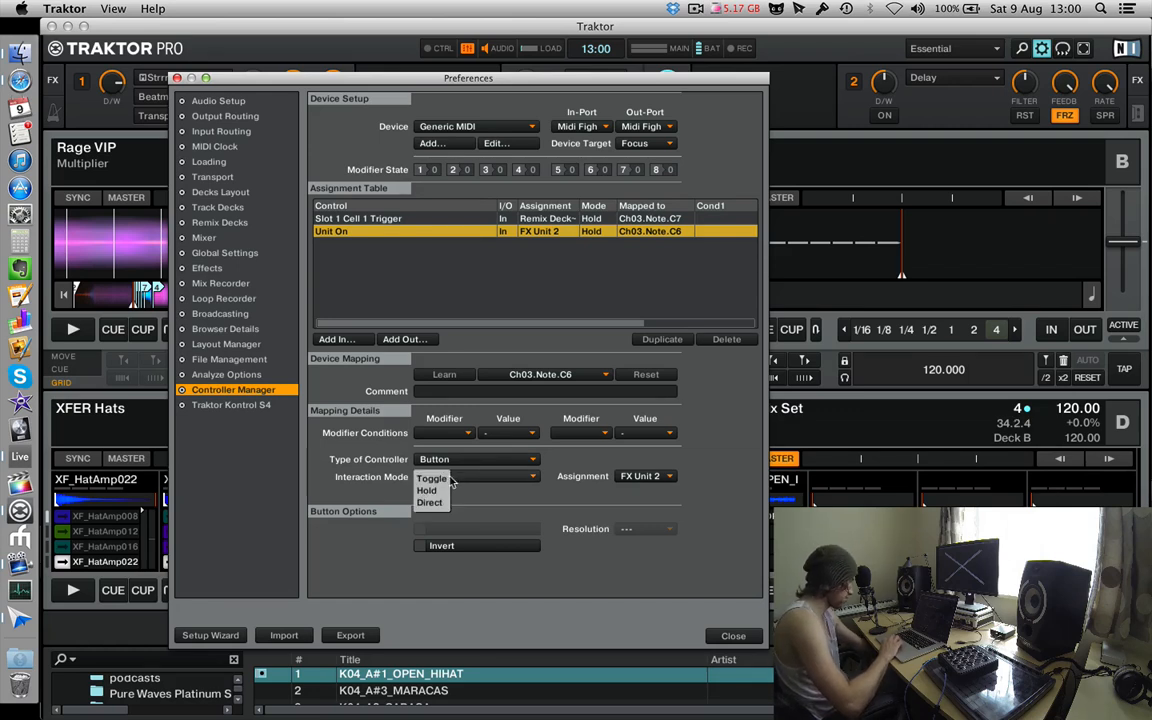
left_click(445, 479)
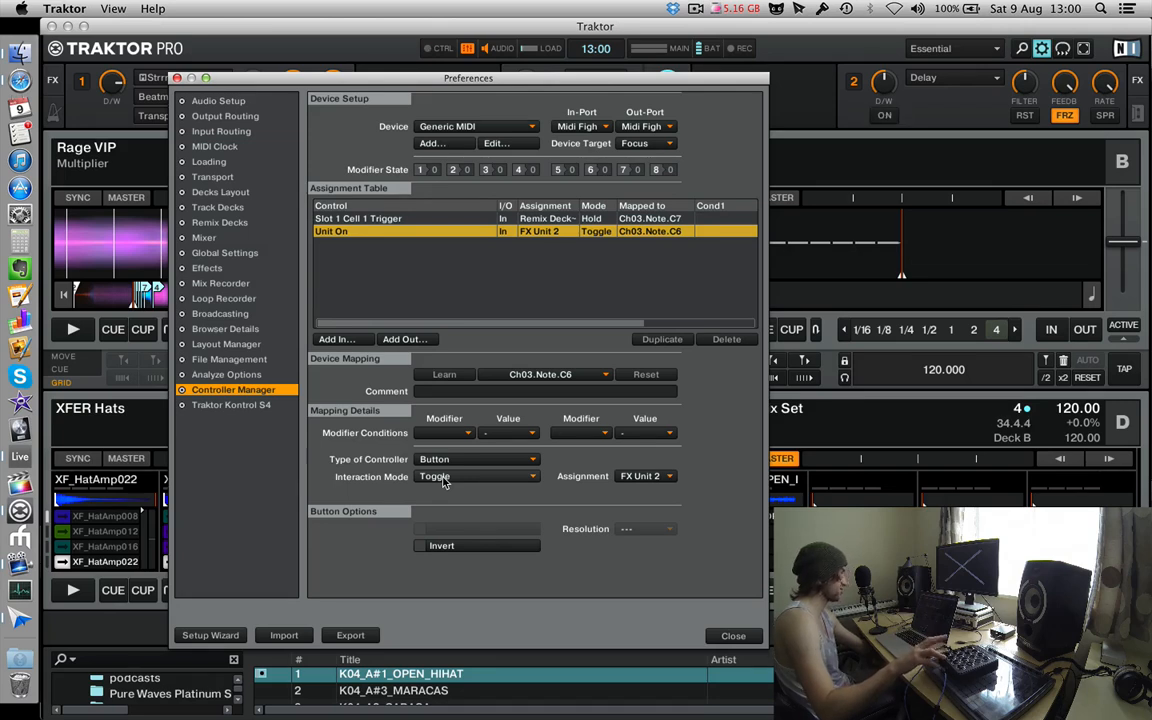
left_click(445, 479)
left_click(442, 503)
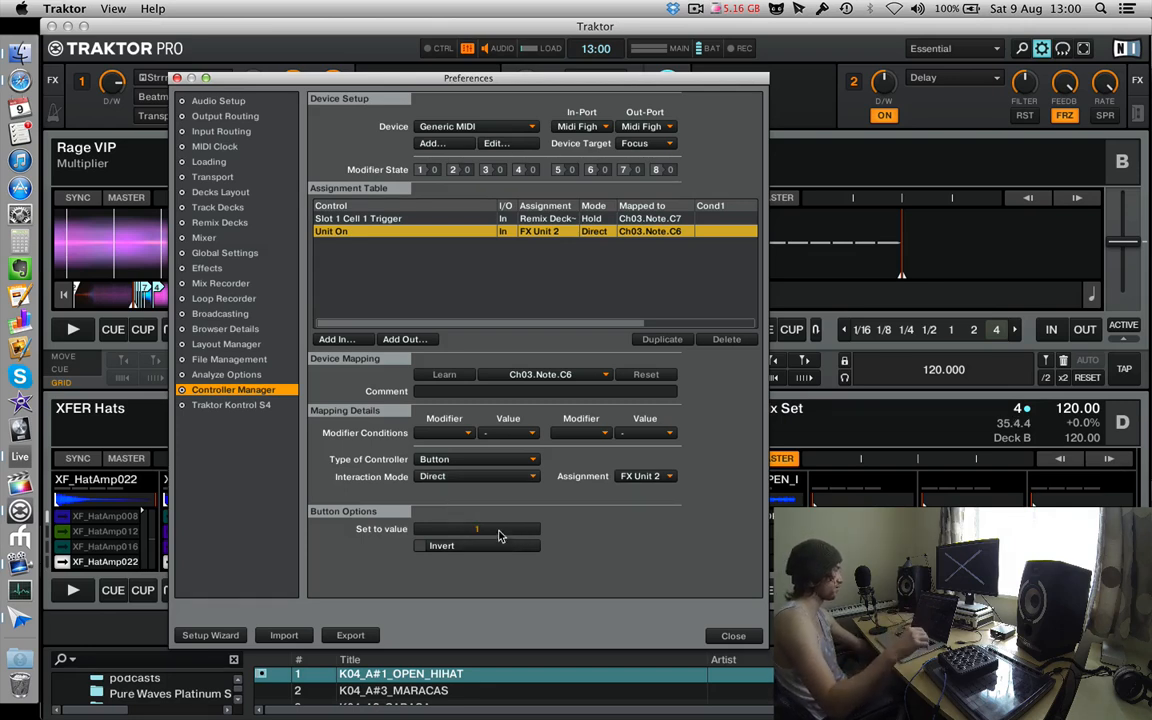
Switch FX Unit 2 off and on manually to test the Direct mapping, and set the Unit On value to 0.
left_click(884, 117)
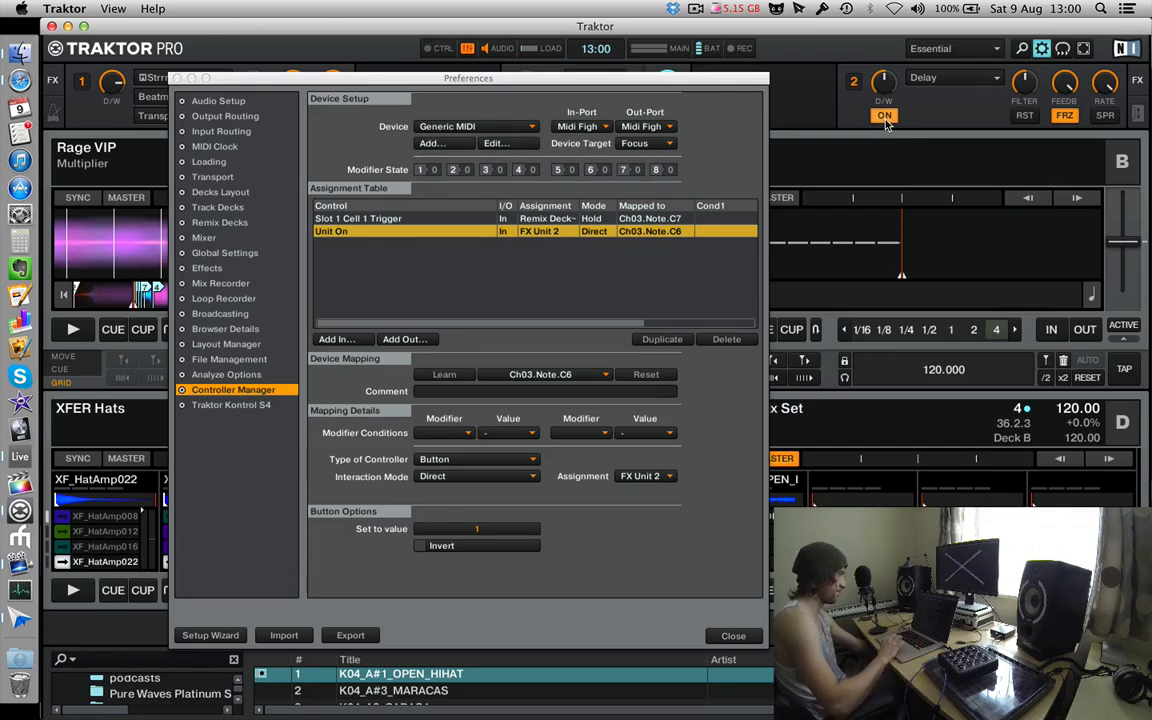
left_click(885, 121)
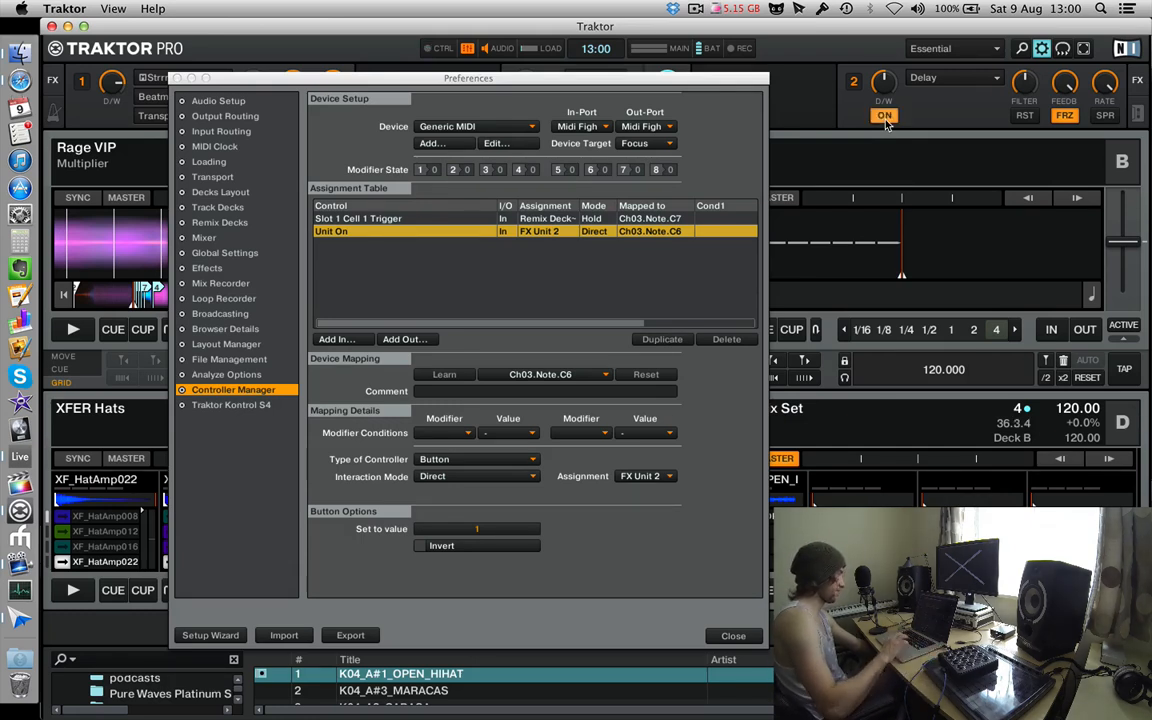
left_click(885, 121)
double_click(463, 531)
type("0")
key("Return")
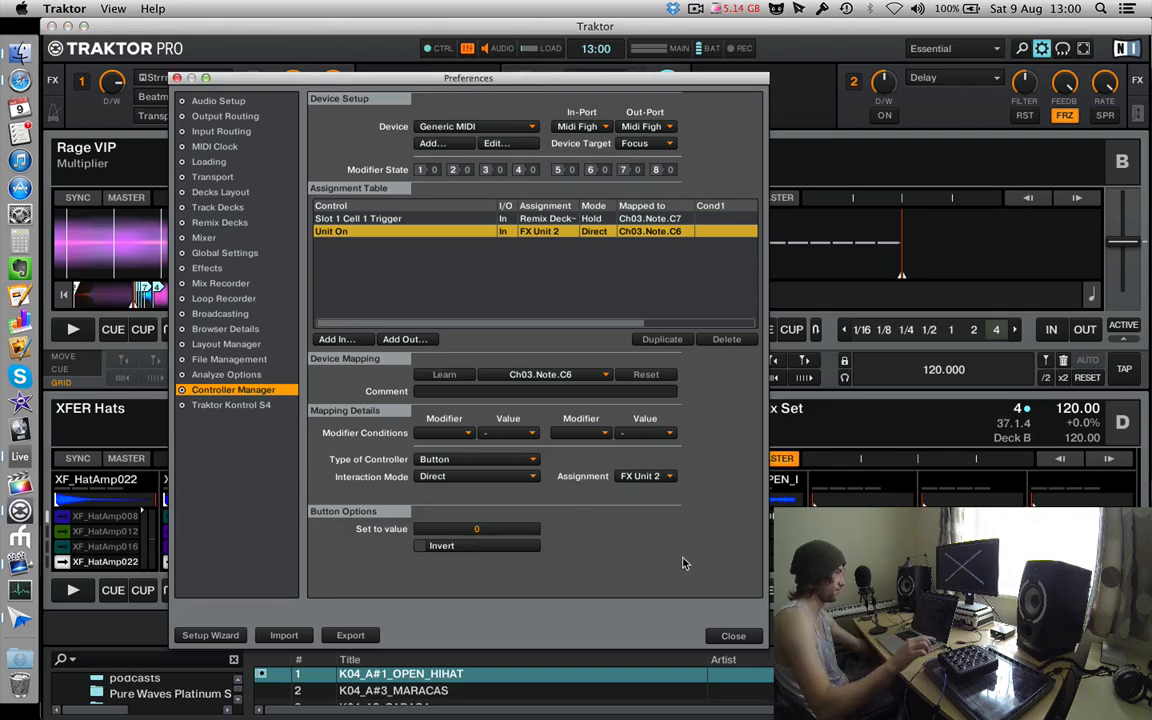
Toggle FX Unit 2 on and off manually to test the Direct Unit On mapping with its value of 0.
left_click(885, 116)
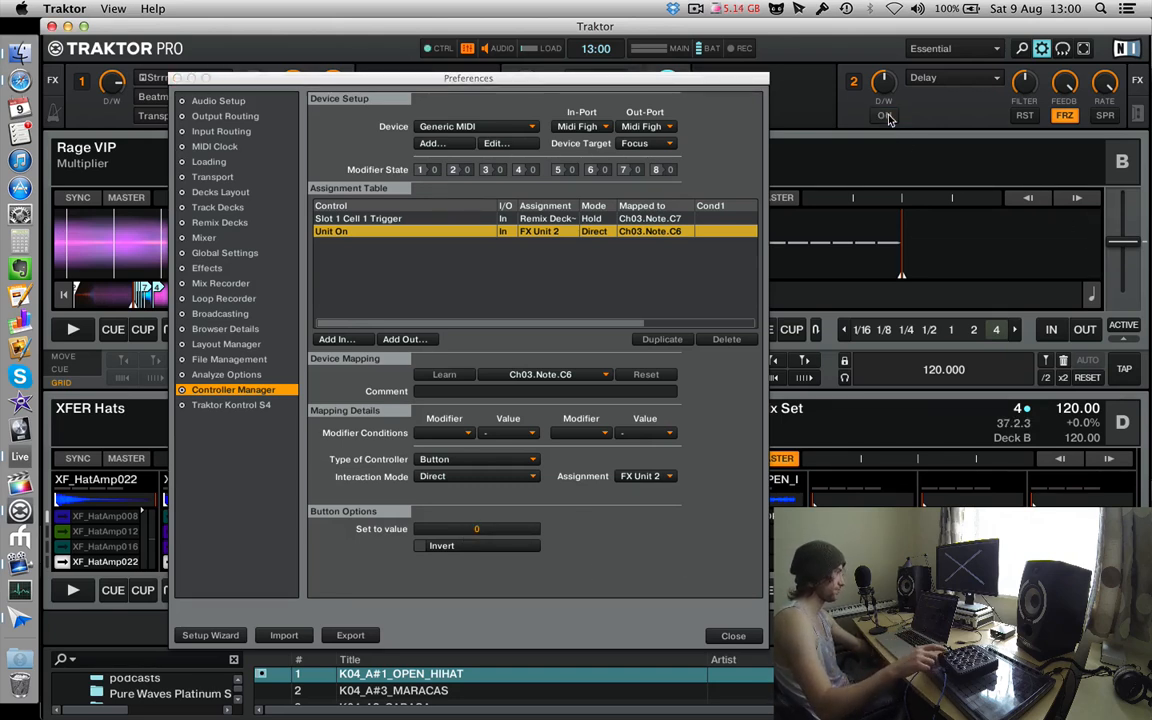
left_click(888, 116)
left_click(888, 116)
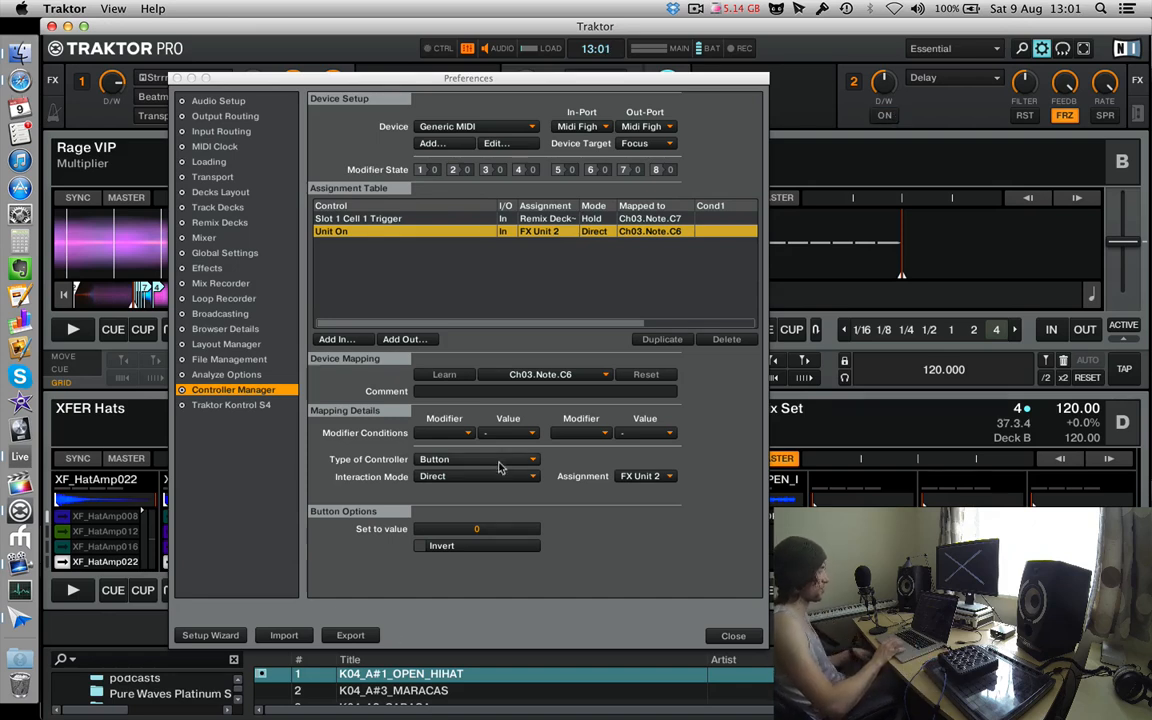
Set the interaction mode of the Unit On mapping to Hold.
left_click(496, 478)
left_click(511, 496)
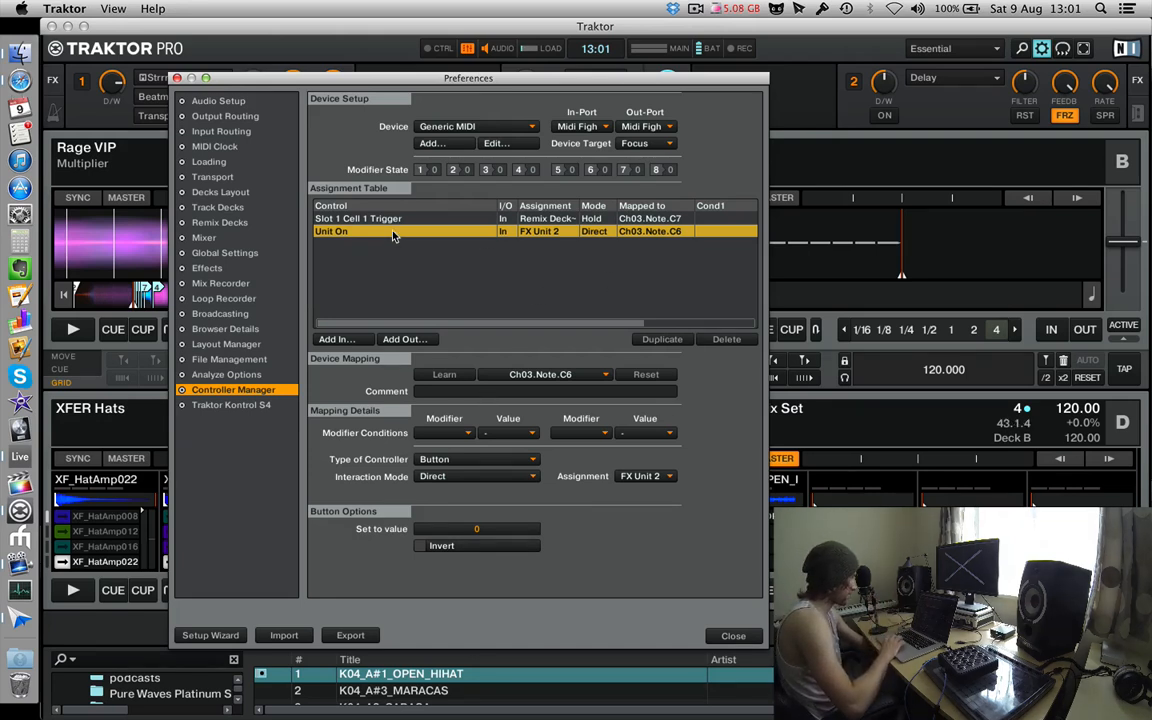
left_click(440, 476)
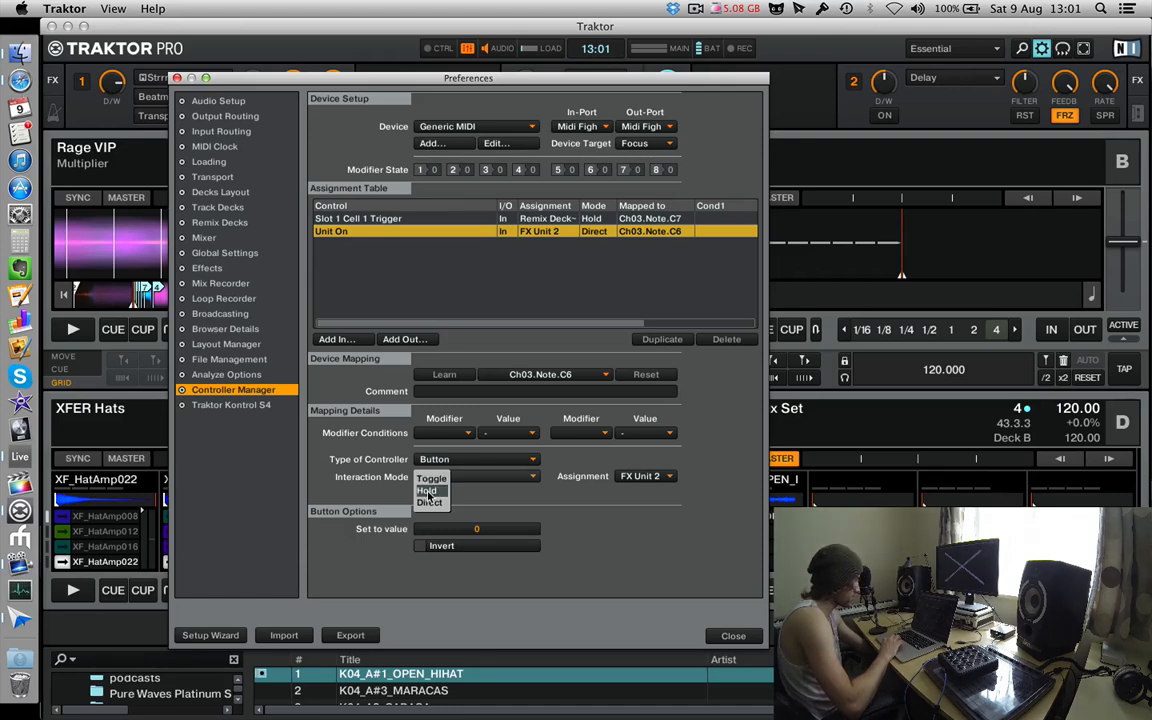
left_click(427, 491)
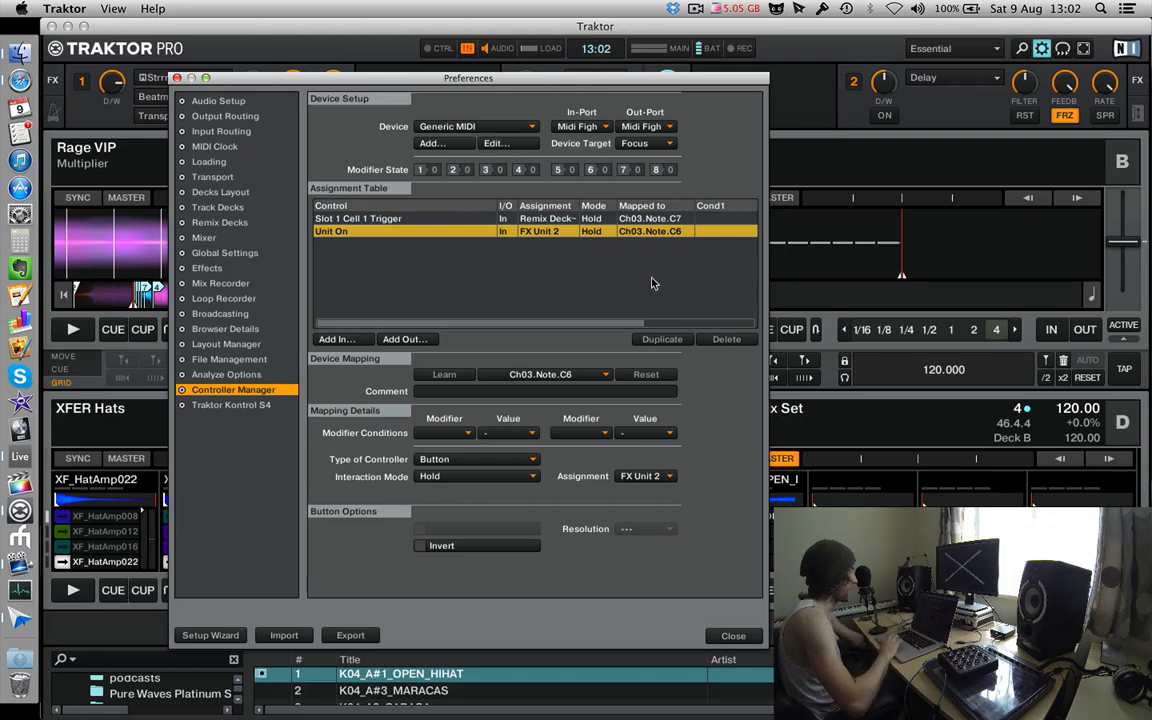
Add the Modifier #1 input and learn Ch03.Note.D#6 for it from the controller.
left_click(348, 343)
mouse_move(340, 486)
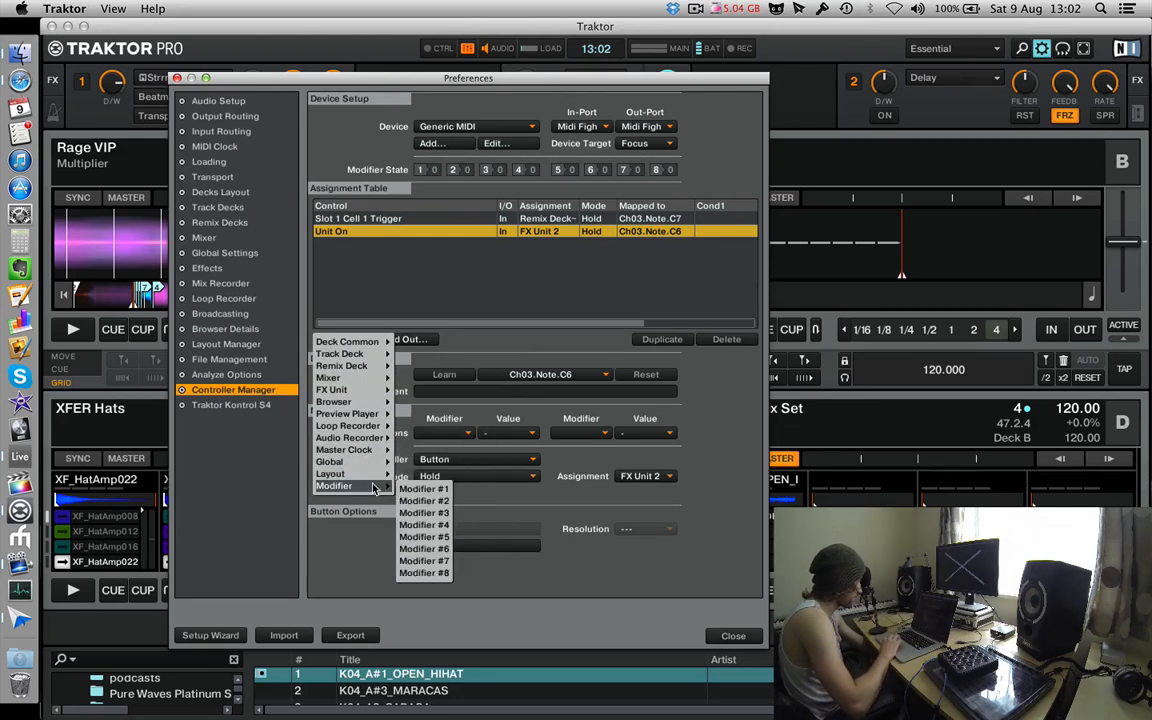
left_click(416, 489)
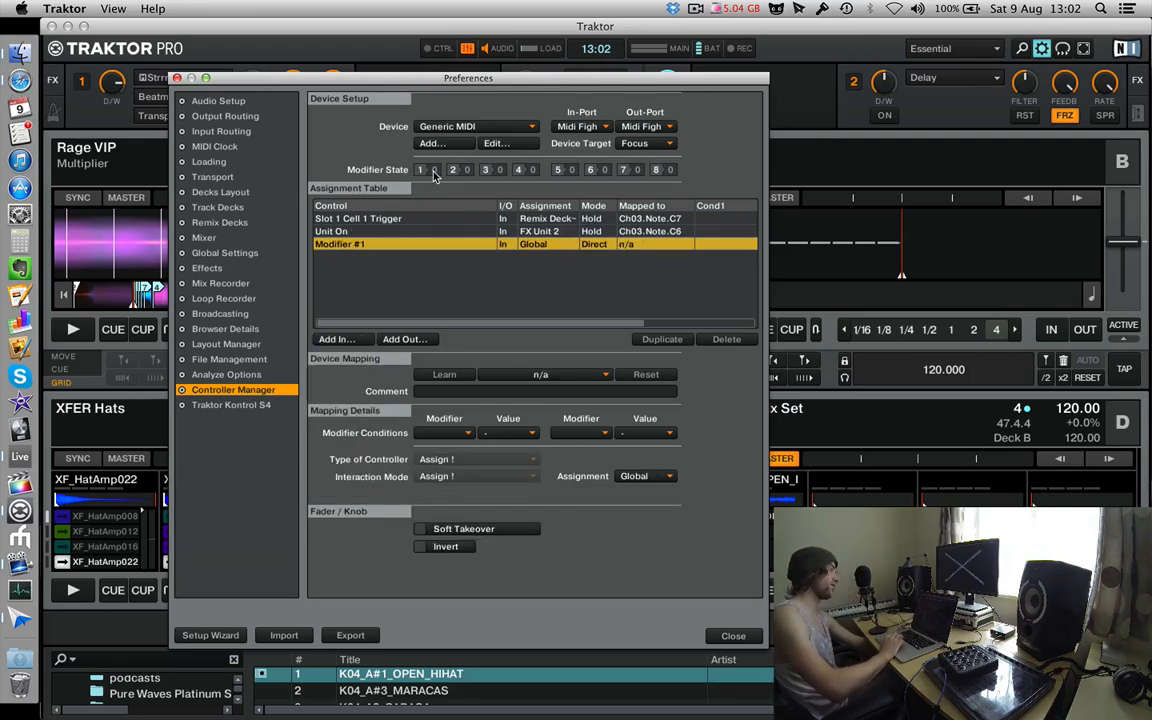
left_click(452, 375)
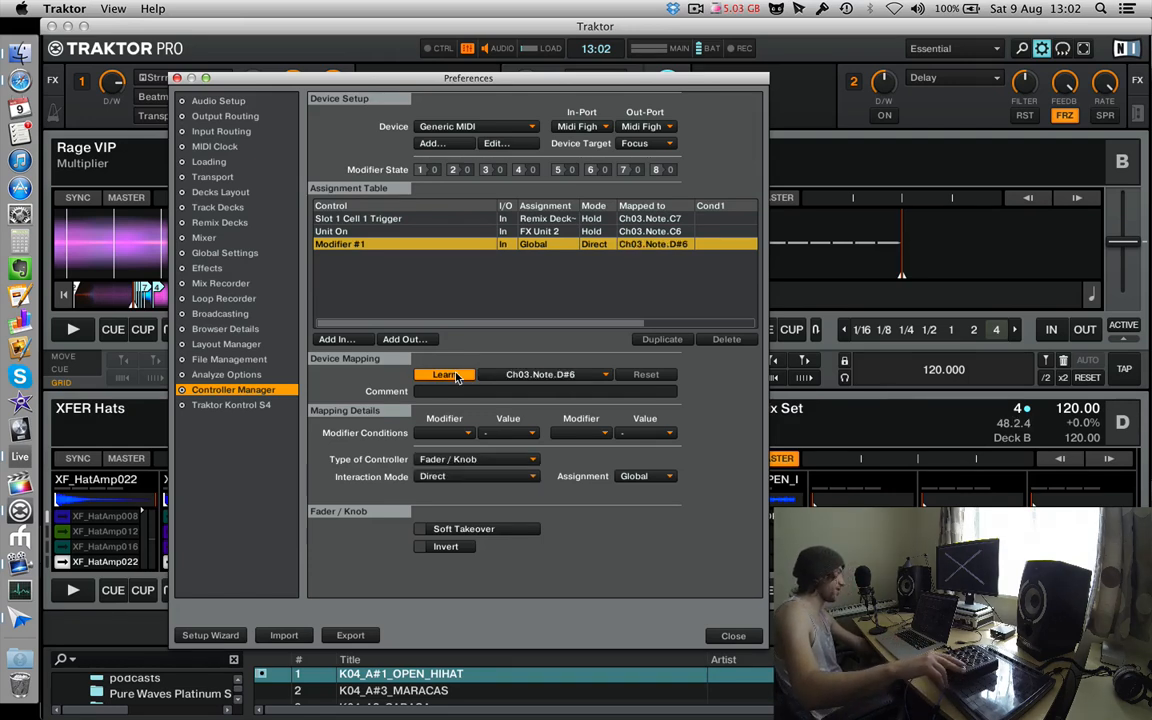
left_click(455, 375)
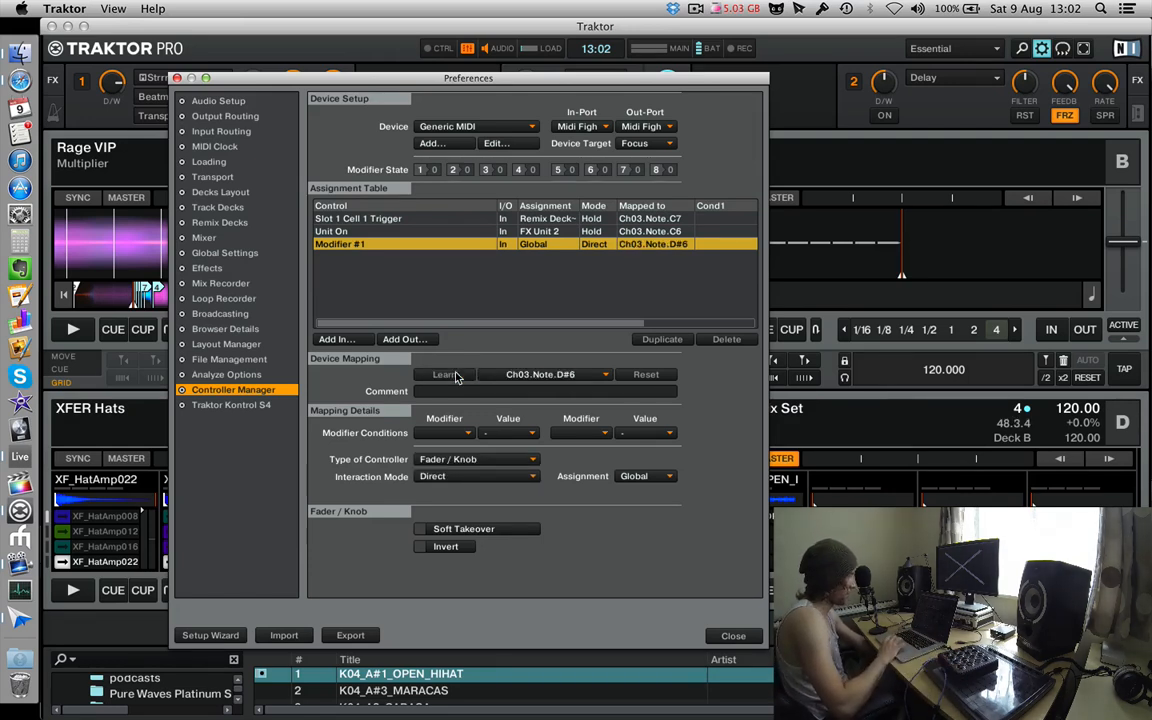
Configure Modifier #1 as a Button controller with Hold interaction mode and a set value of 1.
left_click(471, 462)
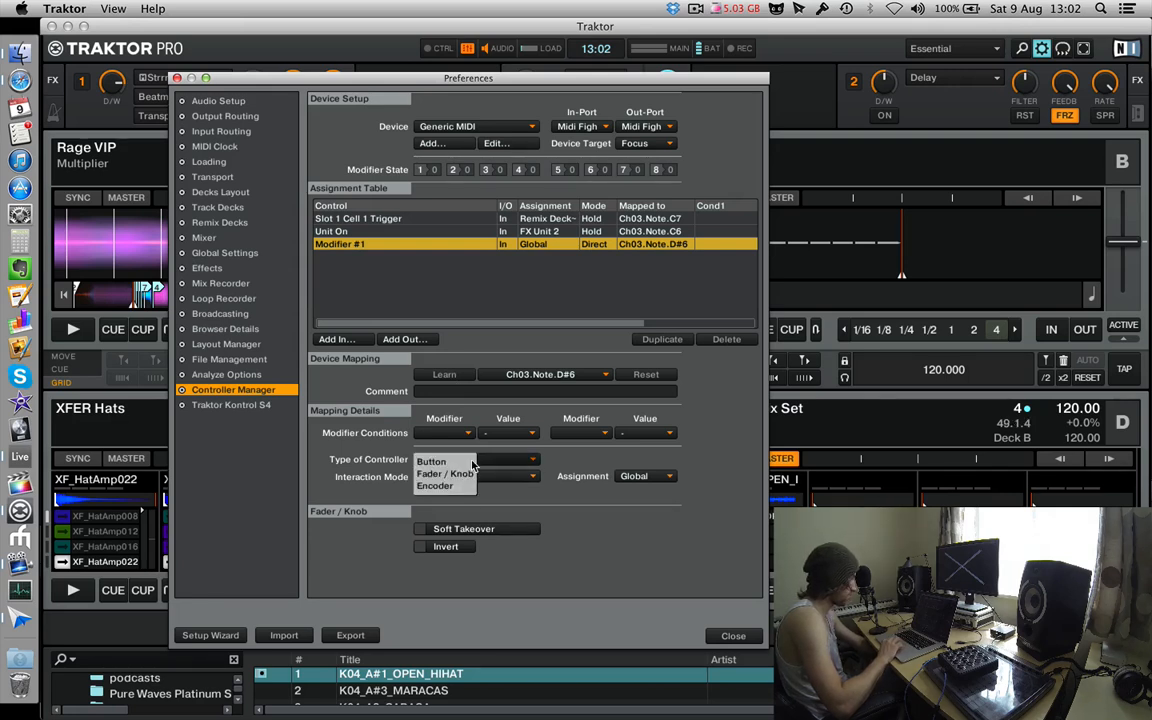
left_click(463, 467)
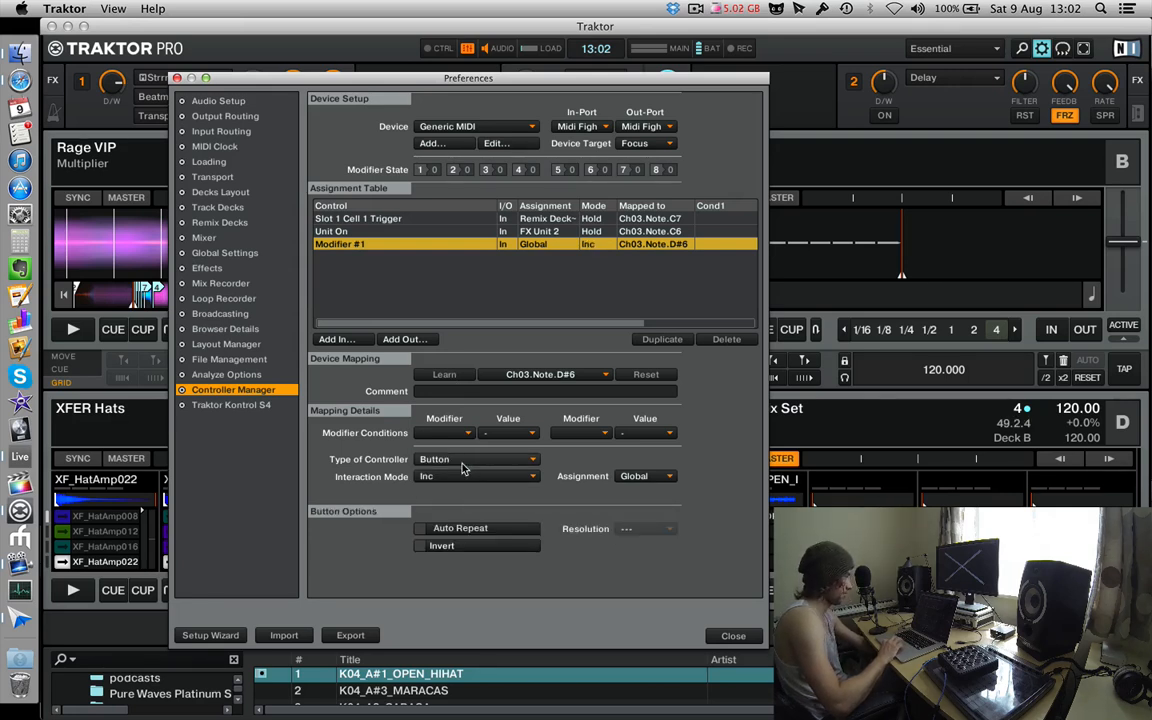
left_click(440, 478)
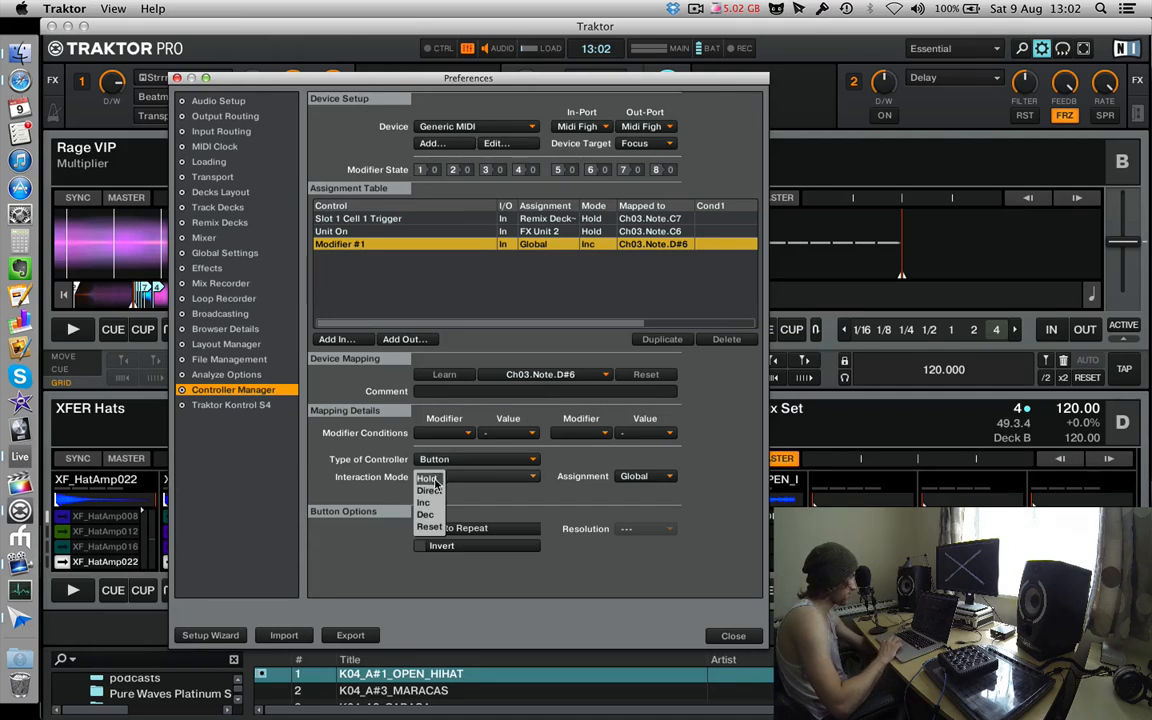
left_click(430, 480)
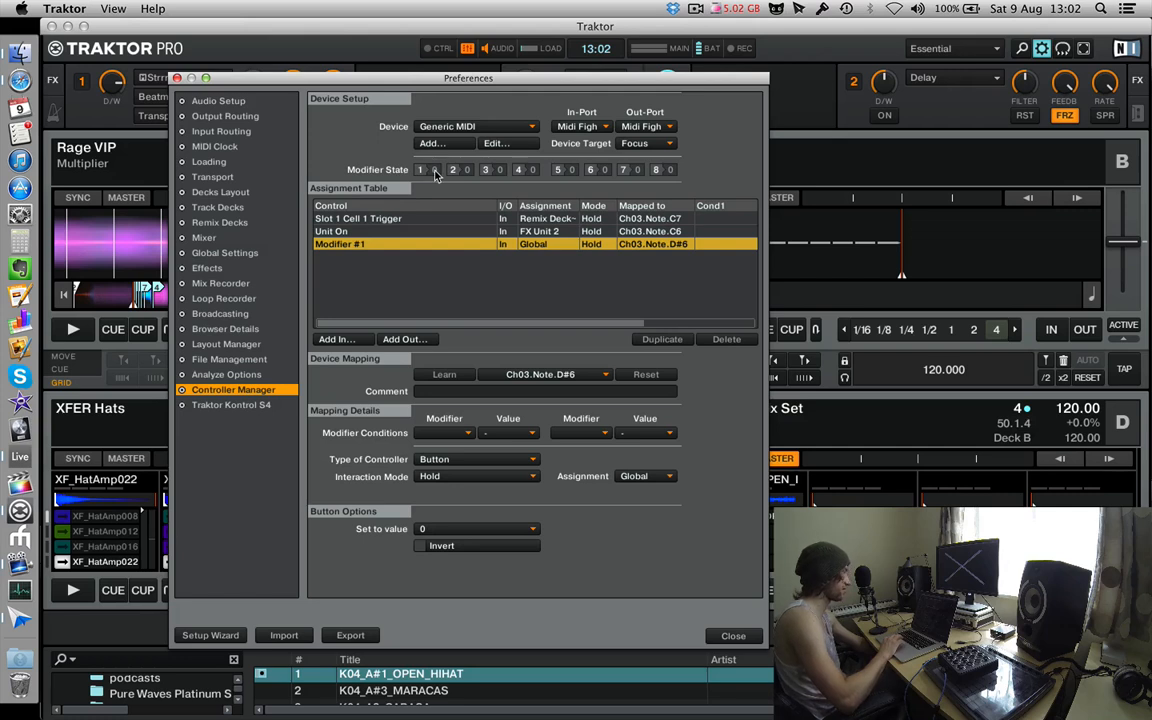
left_click(428, 529)
left_click(421, 545)
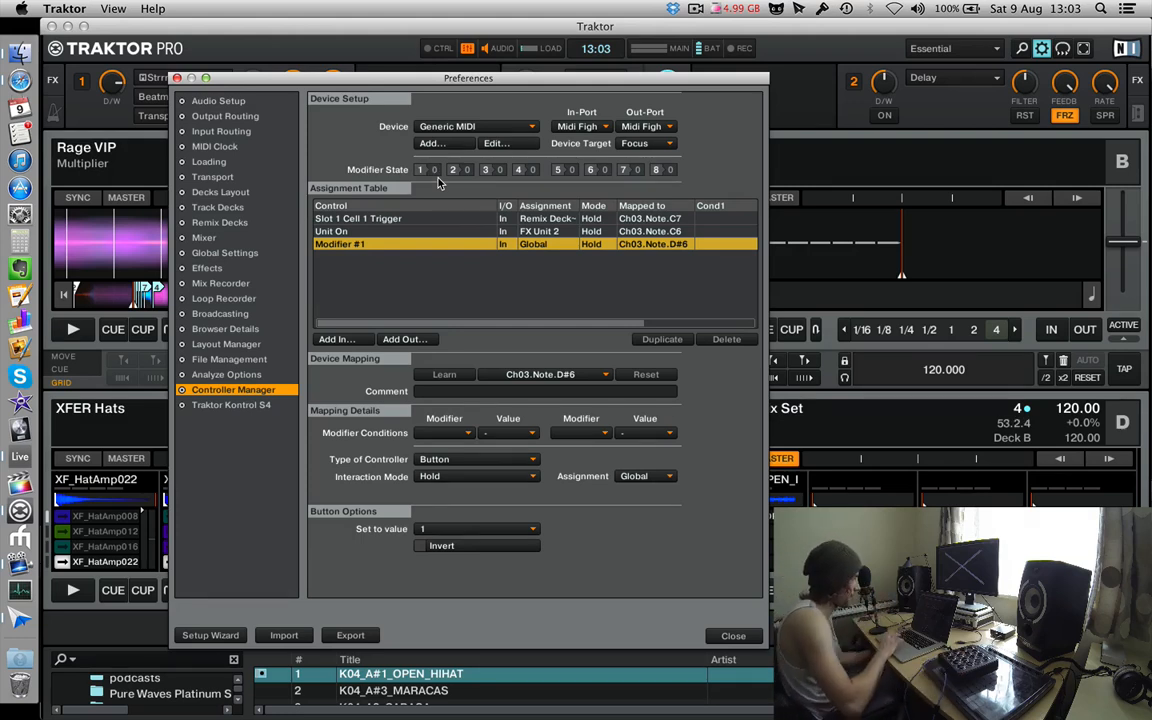
Give the Unit On mapping the modifier condition M1 = 0.
left_click(437, 232)
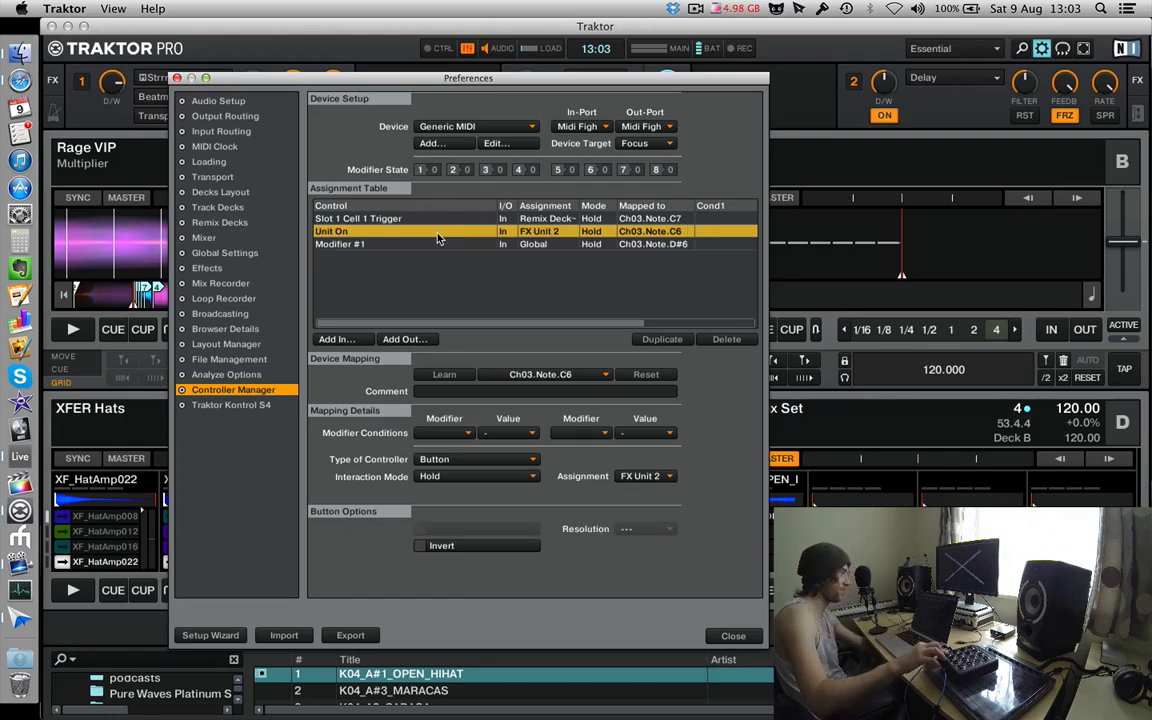
left_click(448, 434)
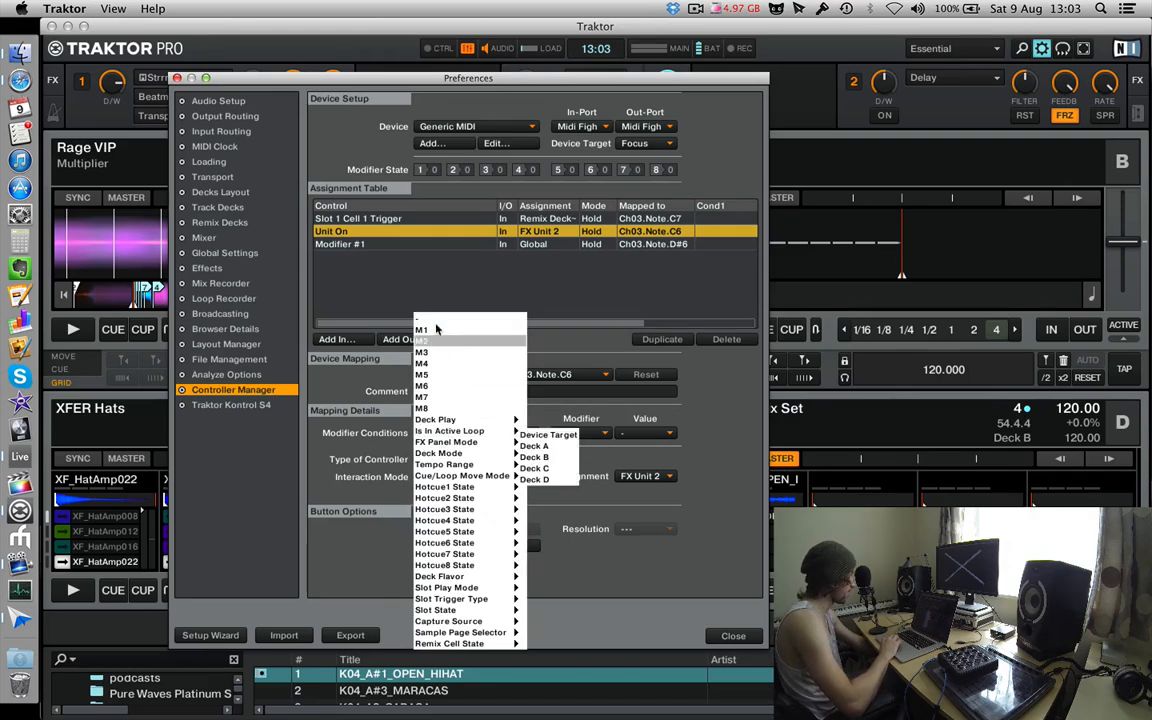
left_click(435, 330)
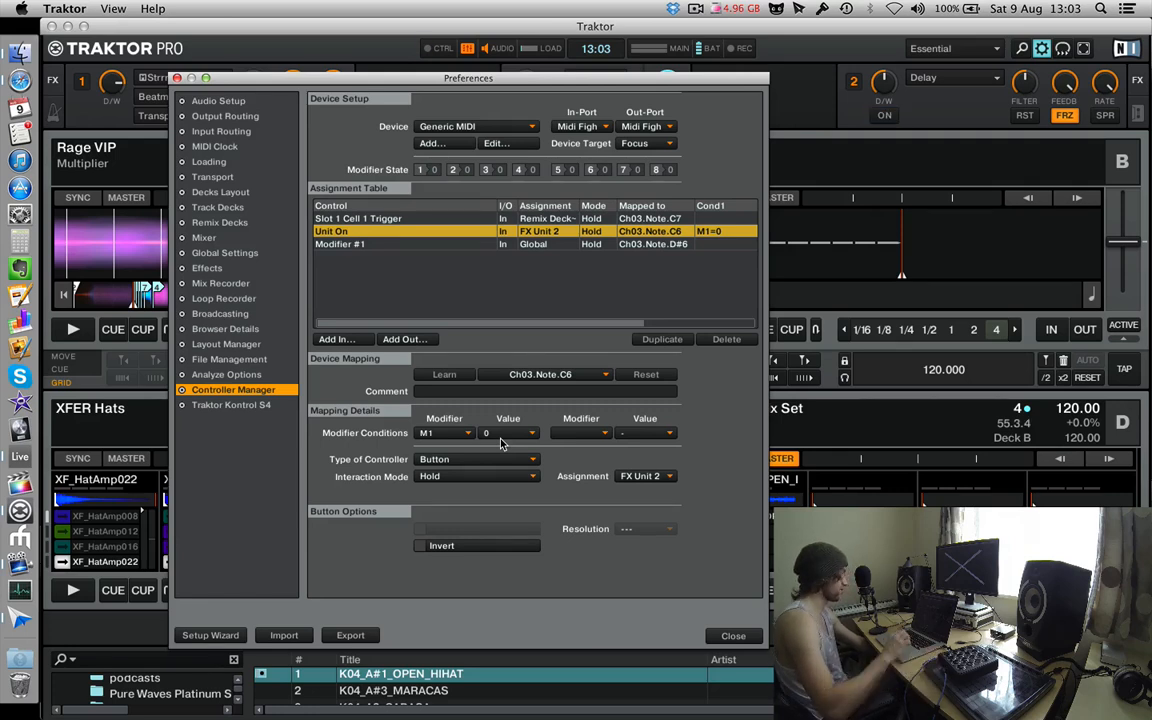
Add the FX Unit input Button 3 and assign it to FX Unit 2.
left_click(359, 344)
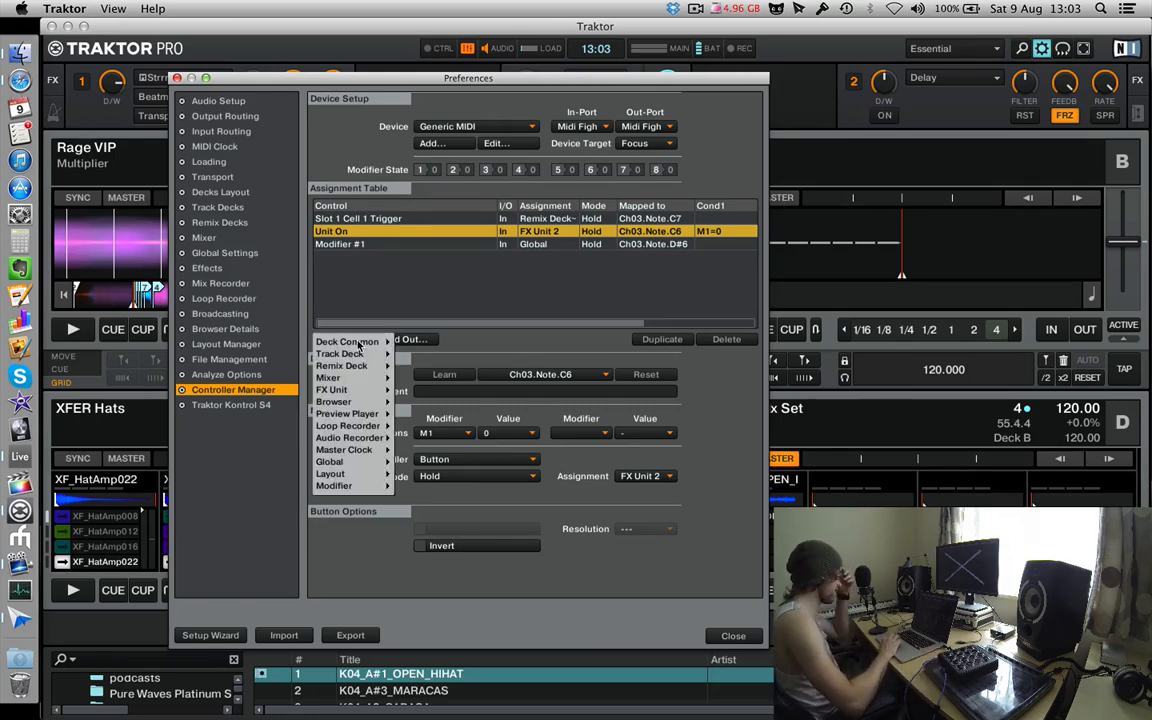
mouse_move(359, 344)
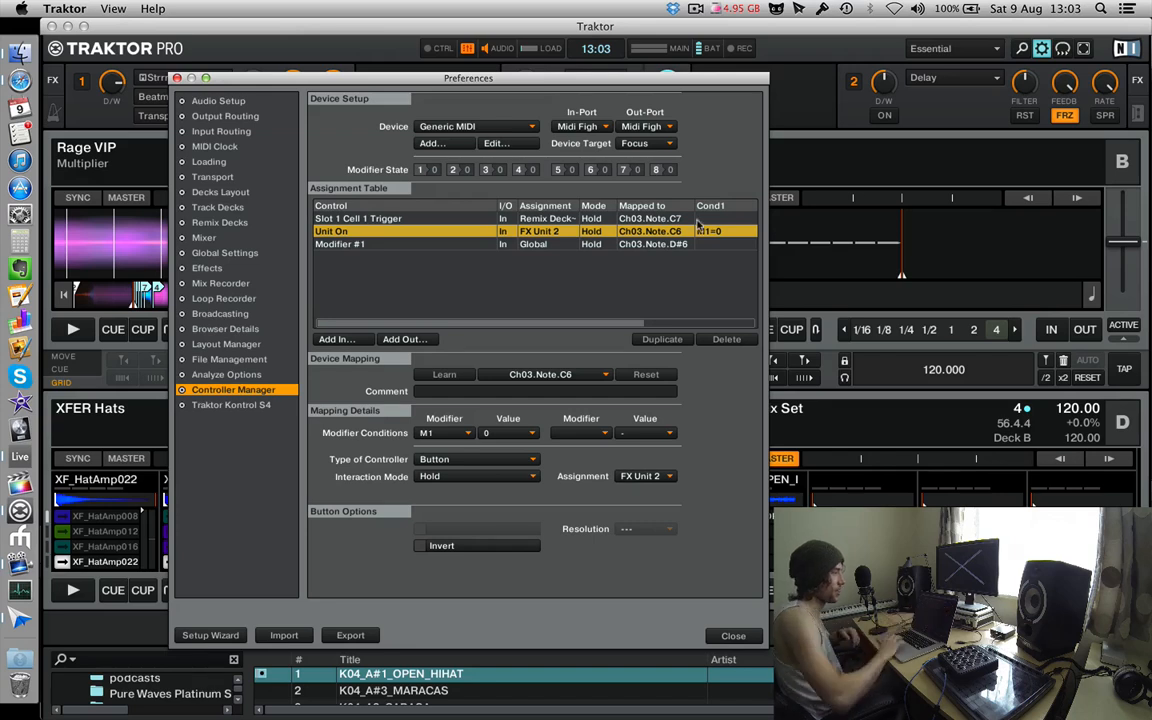
left_click(338, 342)
mouse_move(335, 389)
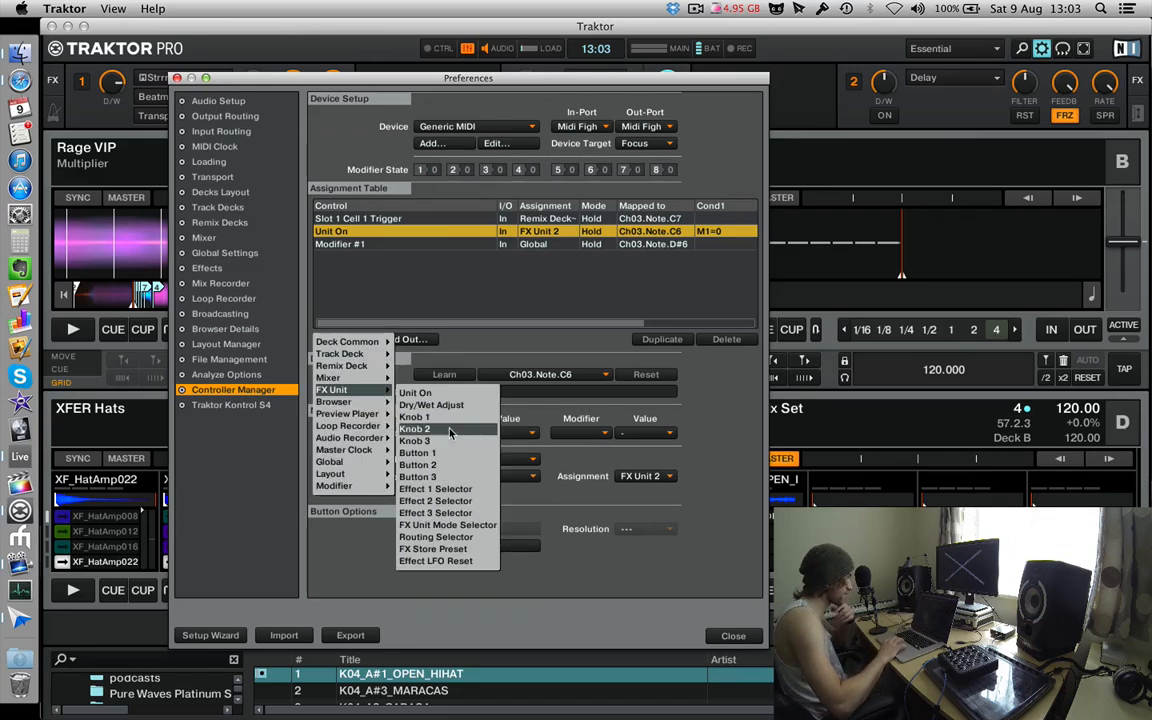
left_click(443, 478)
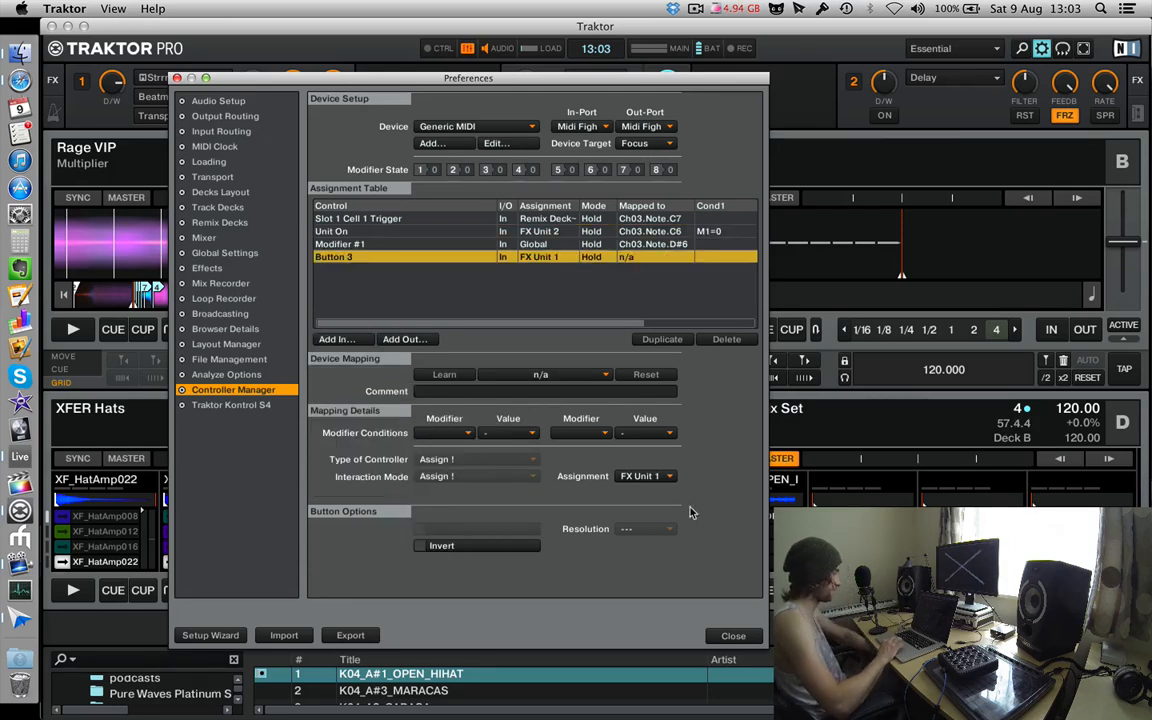
left_click(625, 478)
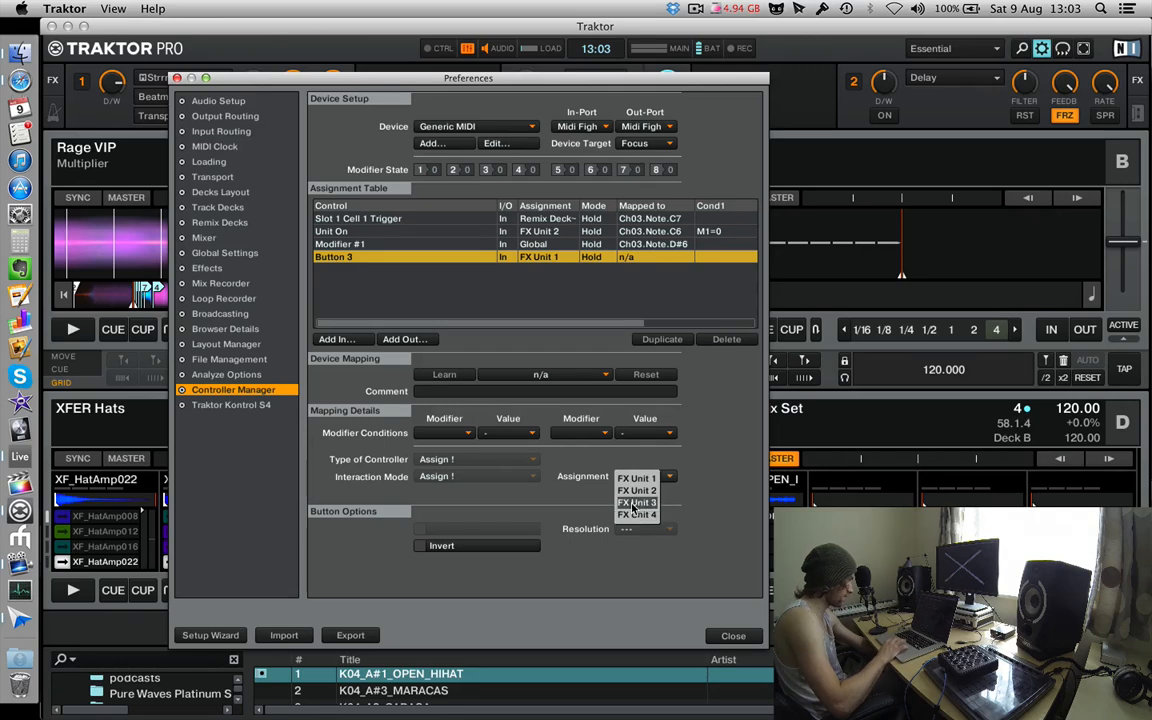
left_click(638, 489)
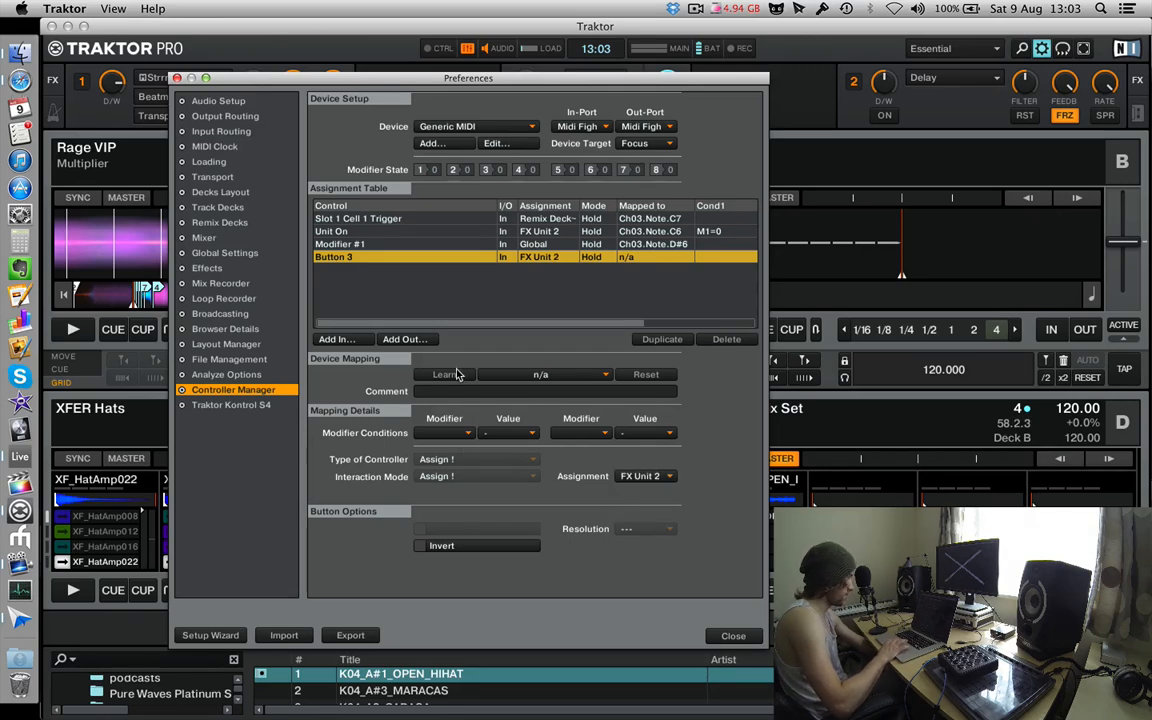
Give Button 3 the modifier condition M1 = 1 and learn Ch03.Note.C6 for it from the controller.
left_click(455, 433)
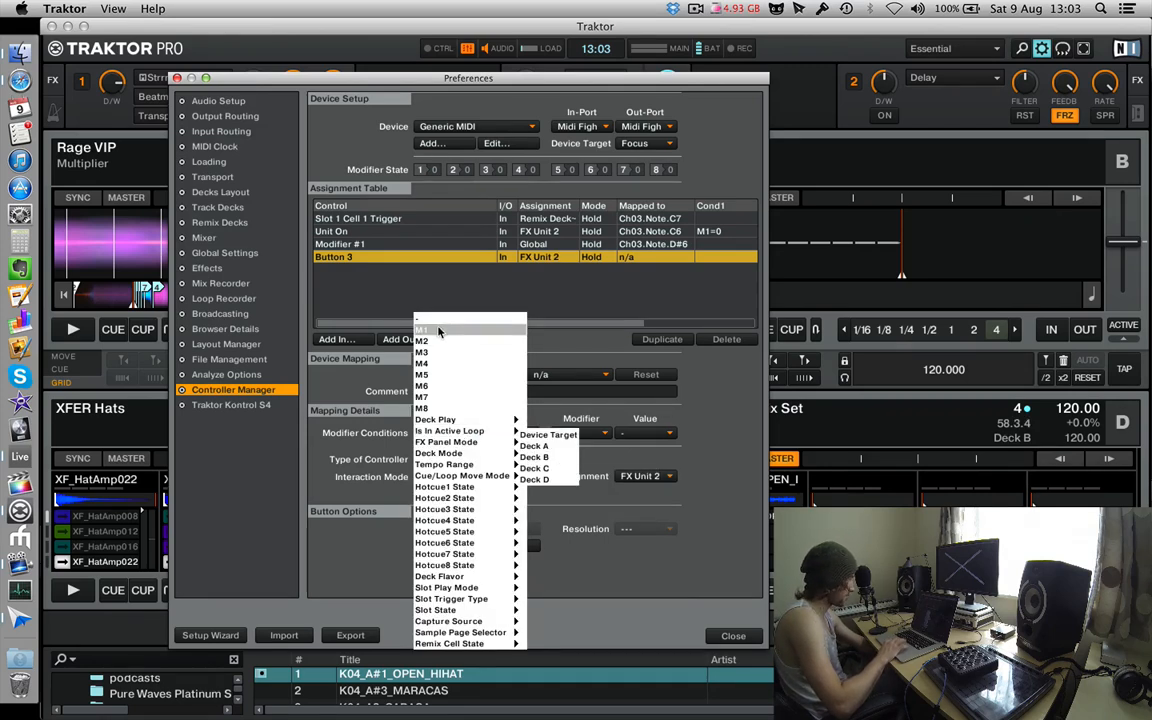
left_click(440, 331)
left_click(489, 436)
left_click(484, 447)
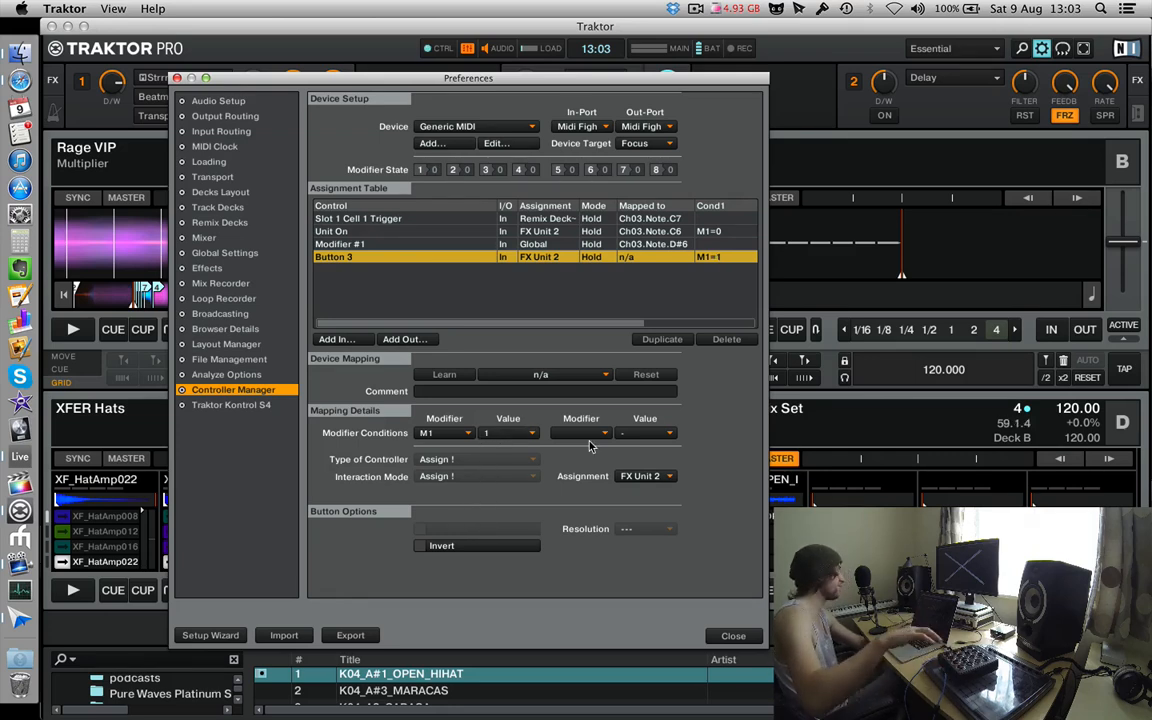
left_click(460, 377)
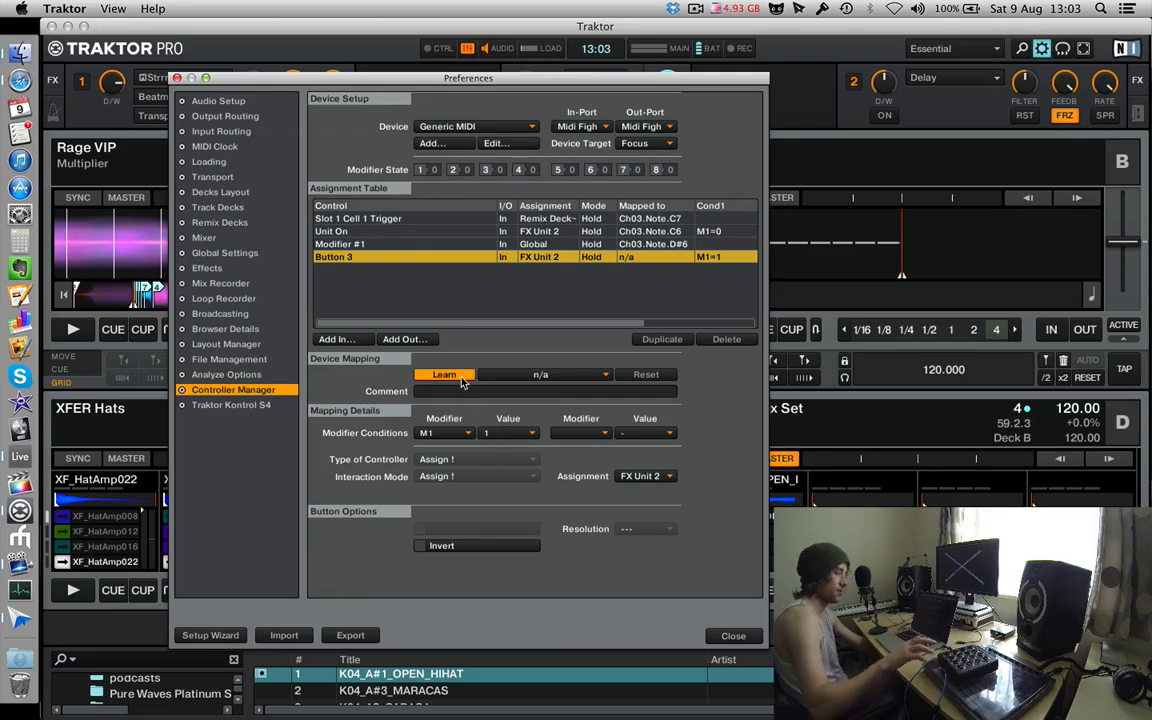
left_click(460, 377)
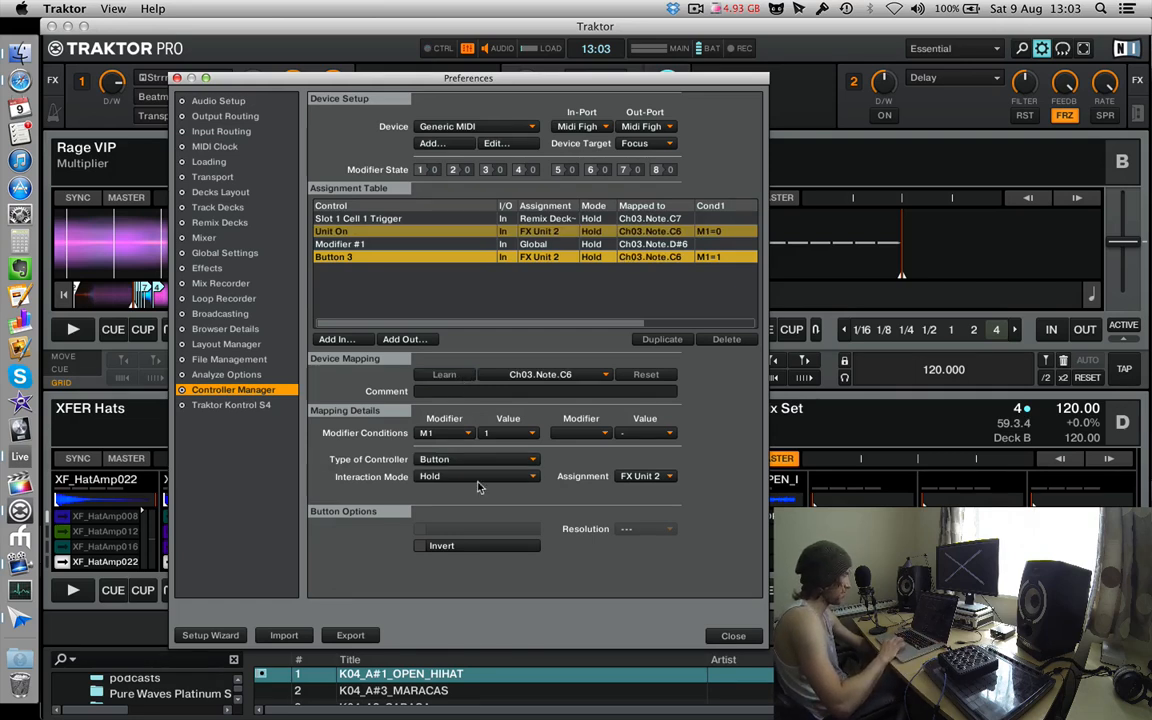